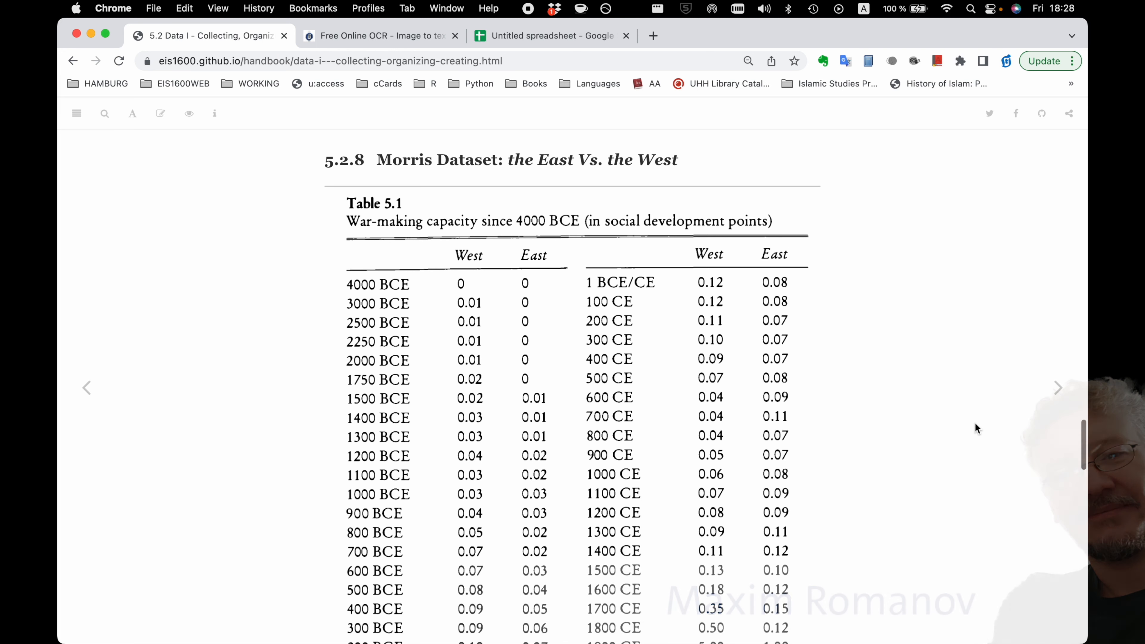
Examine the Morris war-making capacity table and the exercise instructions beneath it.
{"action": "left_click", "coordinate": [964, 455]}
{"action": "scroll", "coordinate": [963, 455], "scroll_direction": "down", "scroll_amount": 2}
{"action": "scroll", "coordinate": [963, 455], "scroll_direction": "down", "scroll_amount": 2}
{"action": "scroll", "coordinate": [963, 455], "scroll_direction": "up", "scroll_amount": 2}
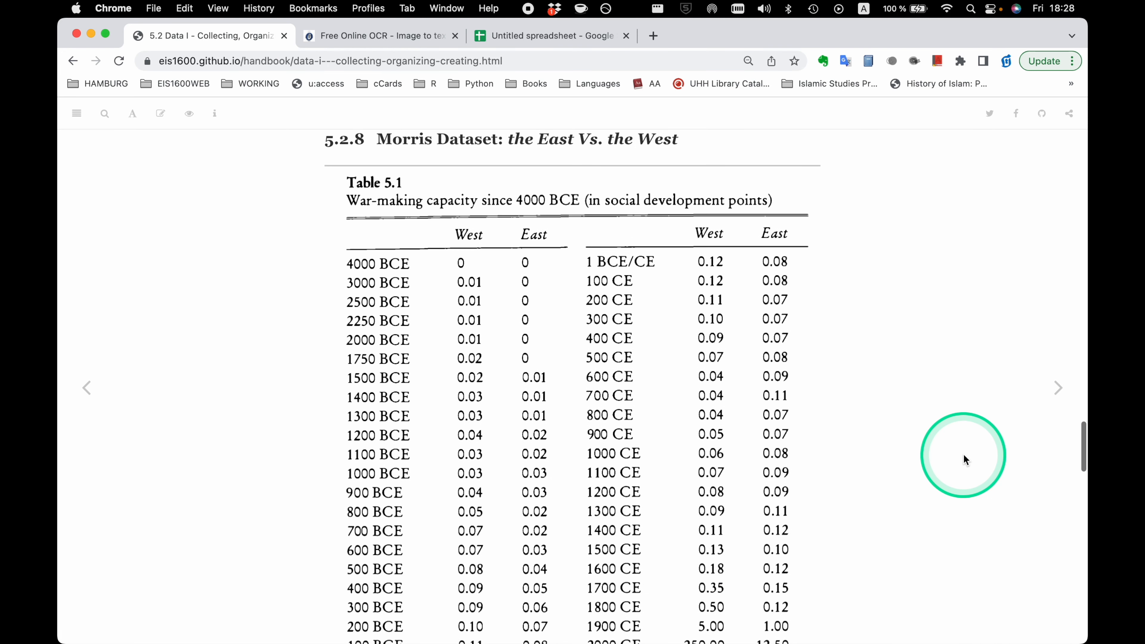
{"action": "left_click", "coordinate": [937, 480]}
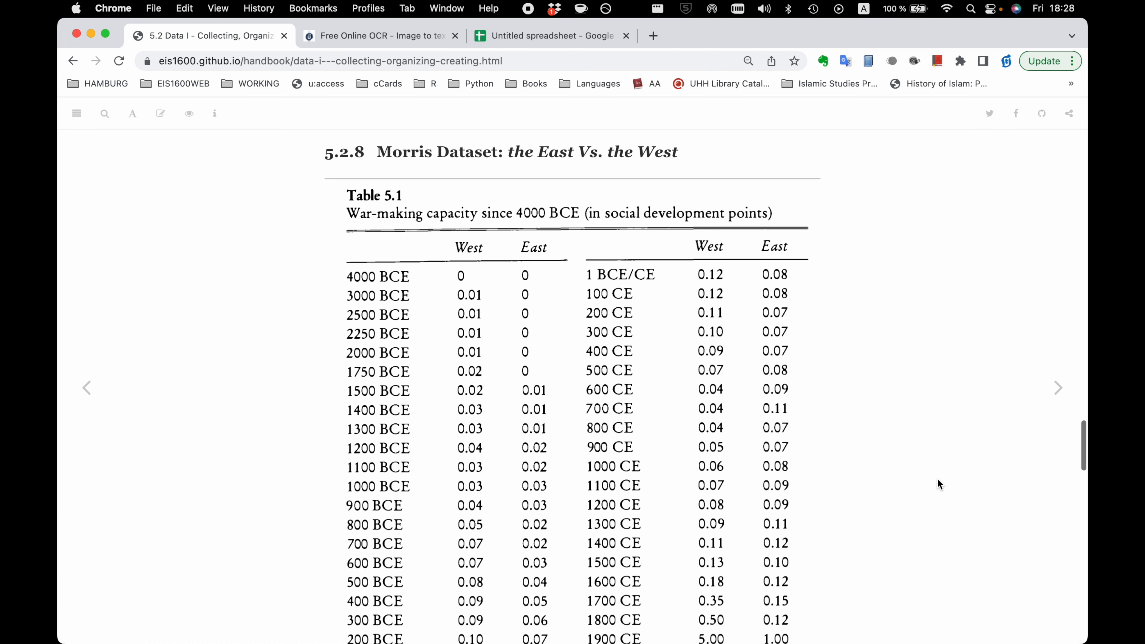
{"action": "scroll", "coordinate": [937, 480], "scroll_direction": "down", "scroll_amount": 5}
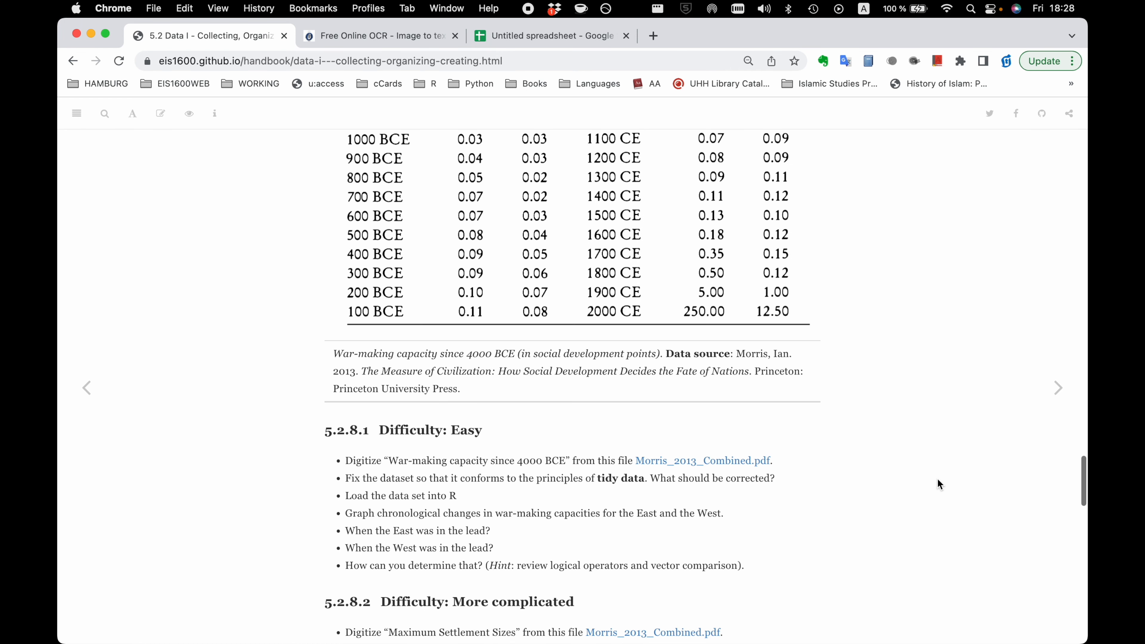
{"action": "scroll", "coordinate": [937, 480], "scroll_direction": "up", "scroll_amount": 4}
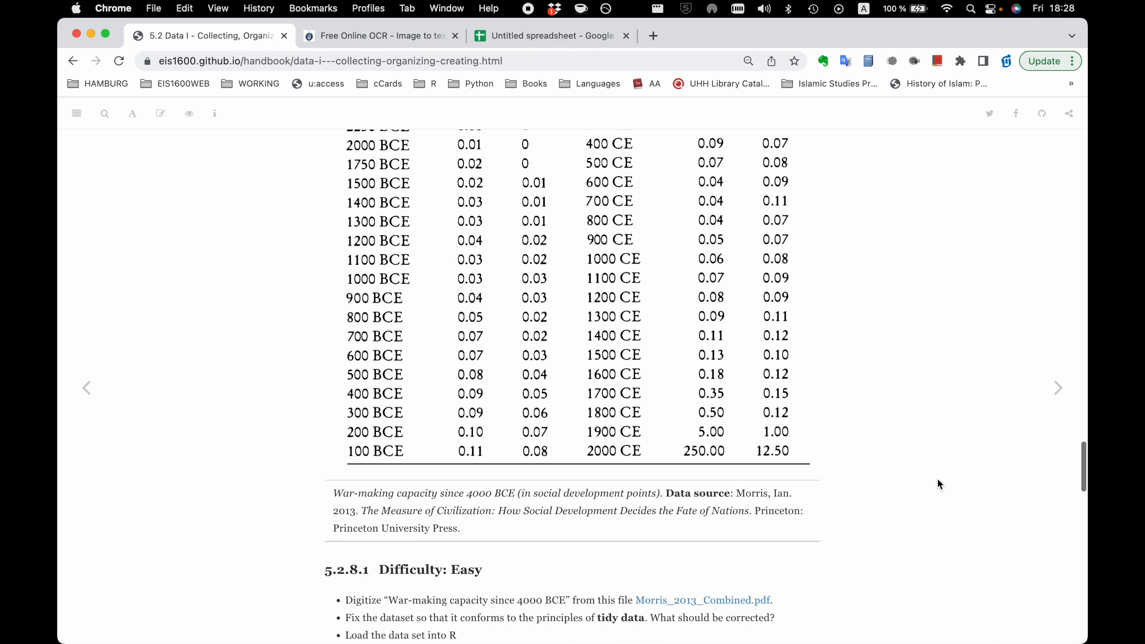
{"action": "scroll", "coordinate": [937, 479], "scroll_direction": "up", "scroll_amount": 1}
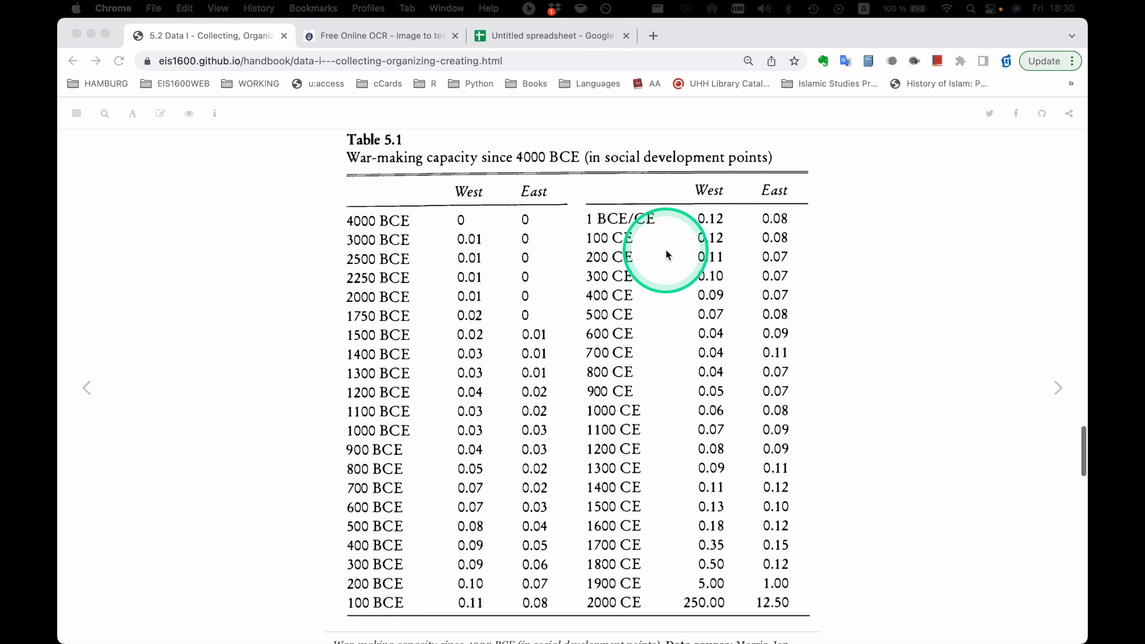
Save the Table 5.1 image from the handbook page to the Downloads folder.
{"action": "right_click", "coordinate": [664, 268]}
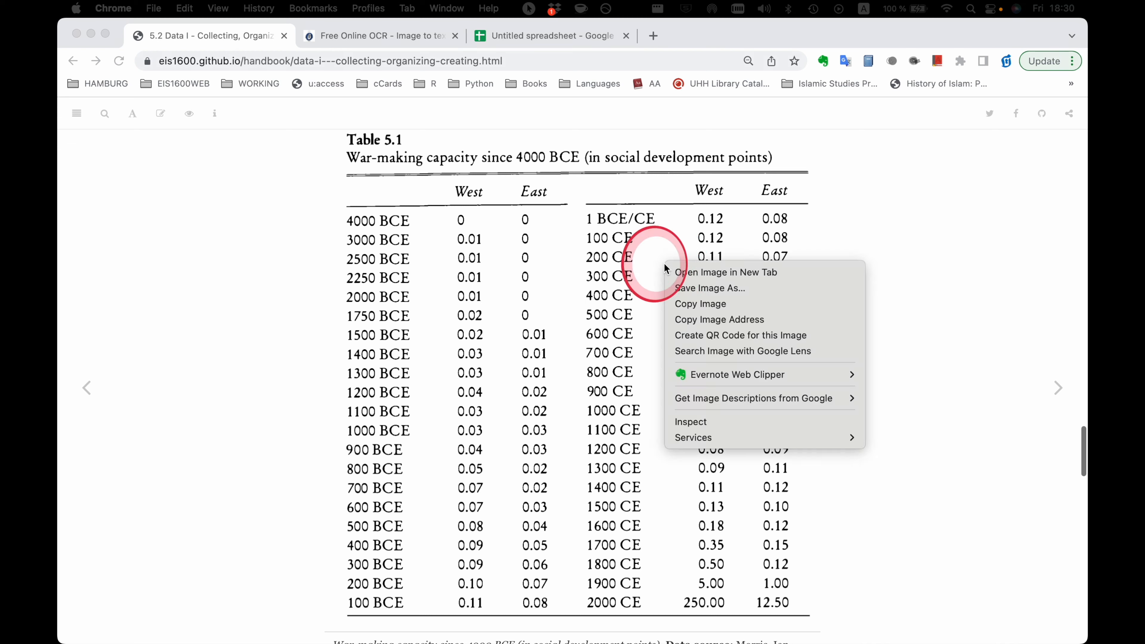
{"action": "left_click", "coordinate": [697, 289]}
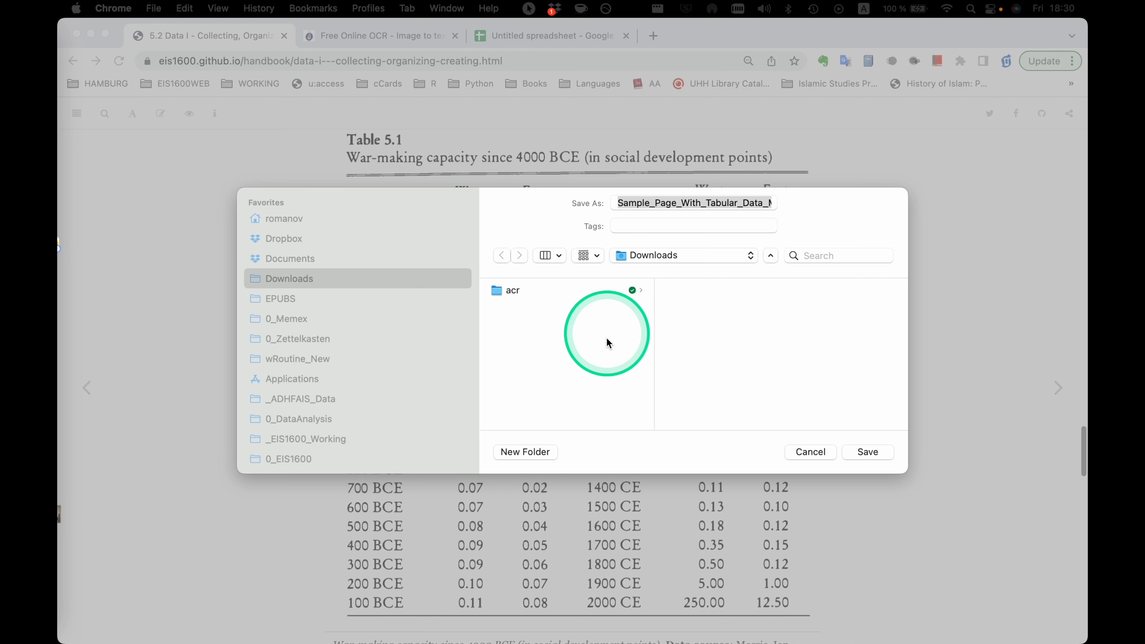
{"action": "left_click", "coordinate": [861, 452]}
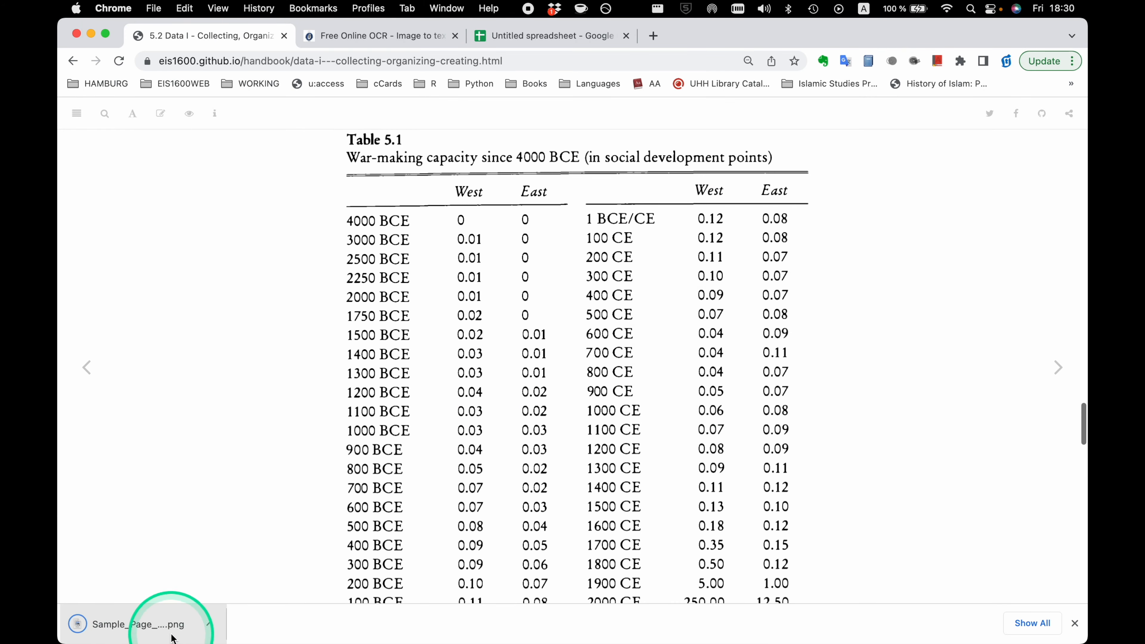
On the Online OCR site, select Sample_Page_With_Tabular_Data_Morris.png from Downloads as the file to convert.
{"action": "left_click", "coordinate": [352, 40]}
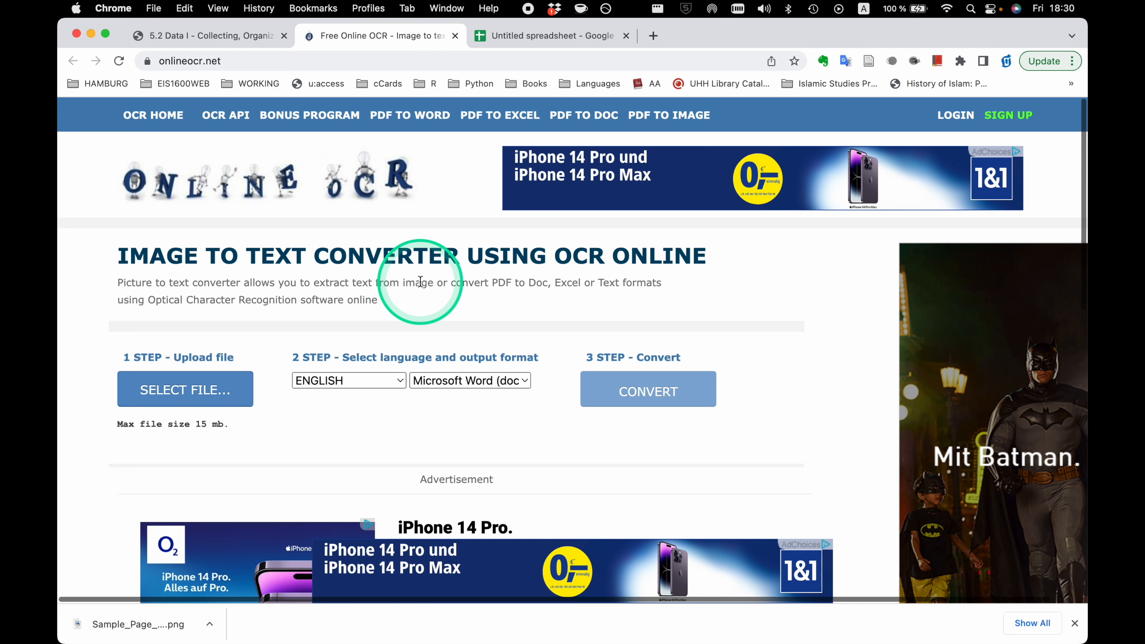
{"action": "left_click", "coordinate": [249, 401]}
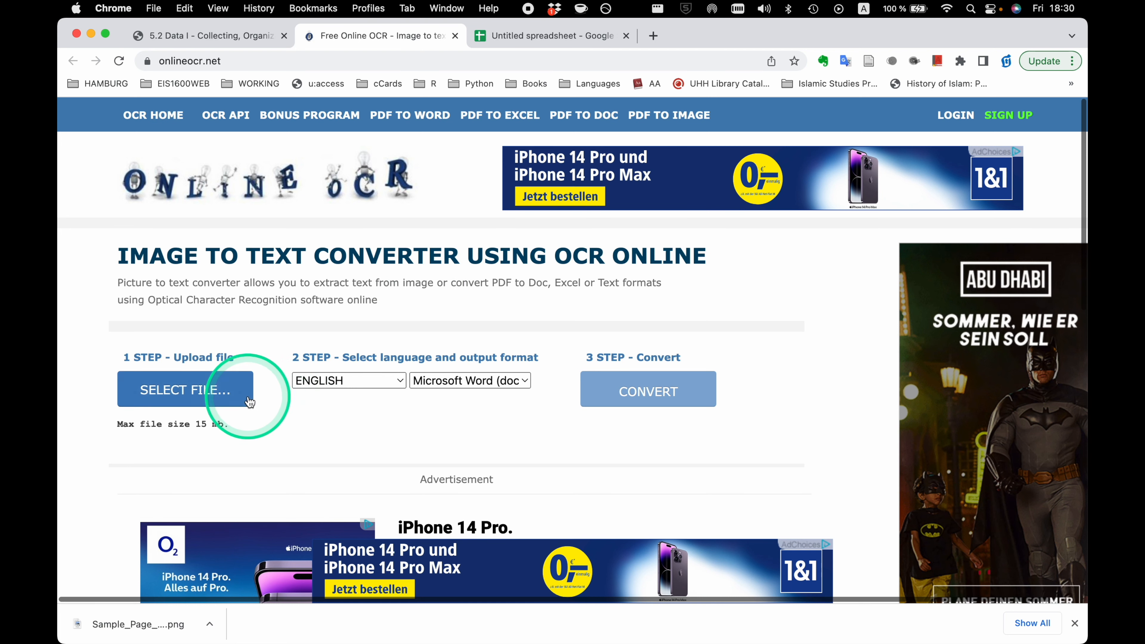
{"action": "left_click", "coordinate": [205, 391]}
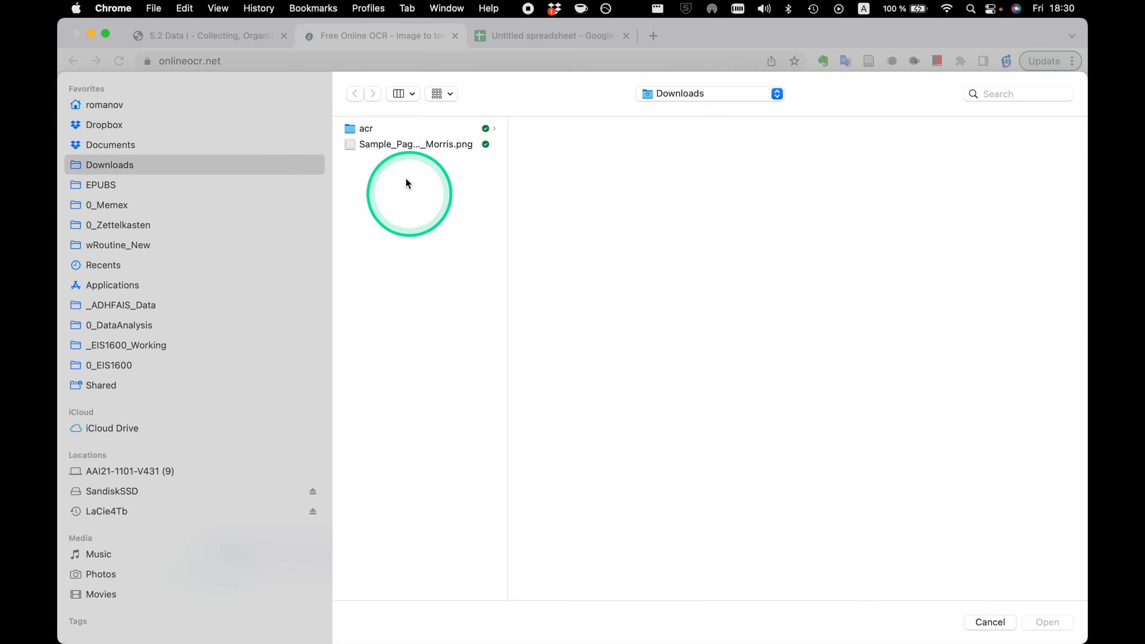
{"action": "left_click", "coordinate": [408, 144]}
{"action": "left_click_drag", "start_coordinate": [506, 190], "coordinate": [523, 188]}
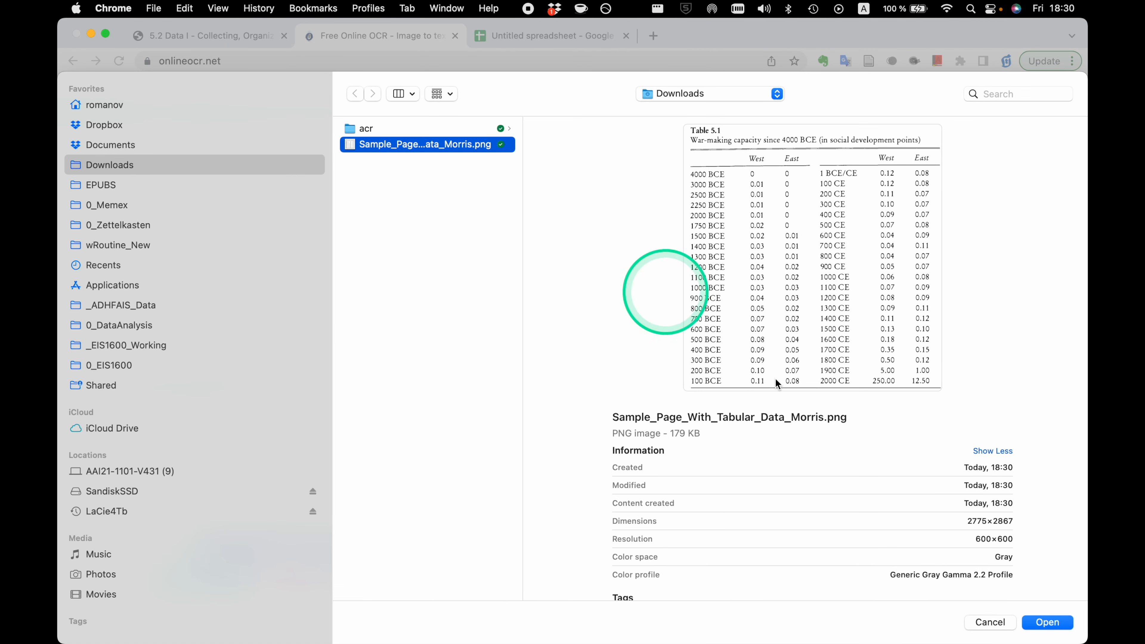
{"action": "left_click", "coordinate": [1046, 622]}
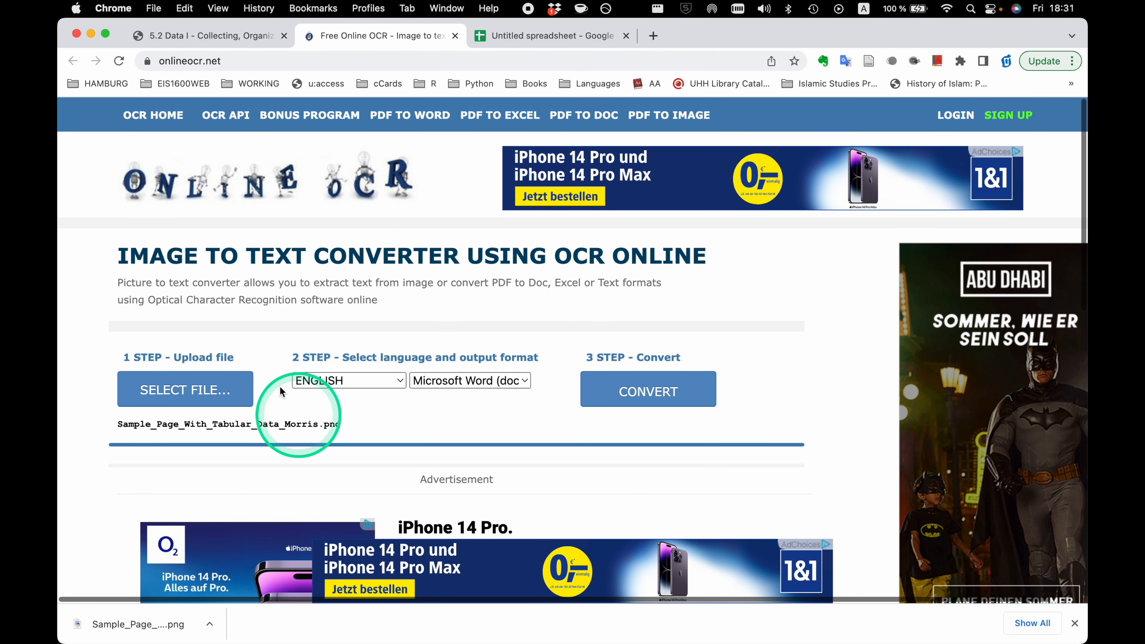
Set the output format to Text Plain (txt) and convert the uploaded image.
{"action": "left_click", "coordinate": [524, 385]}
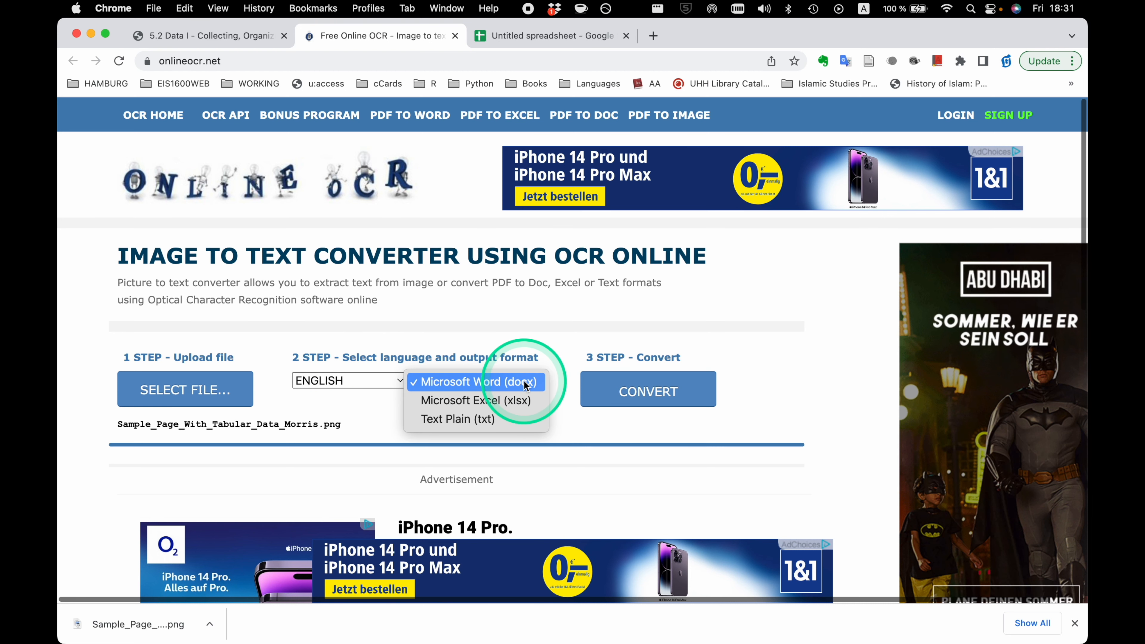
{"action": "left_click", "coordinate": [446, 424]}
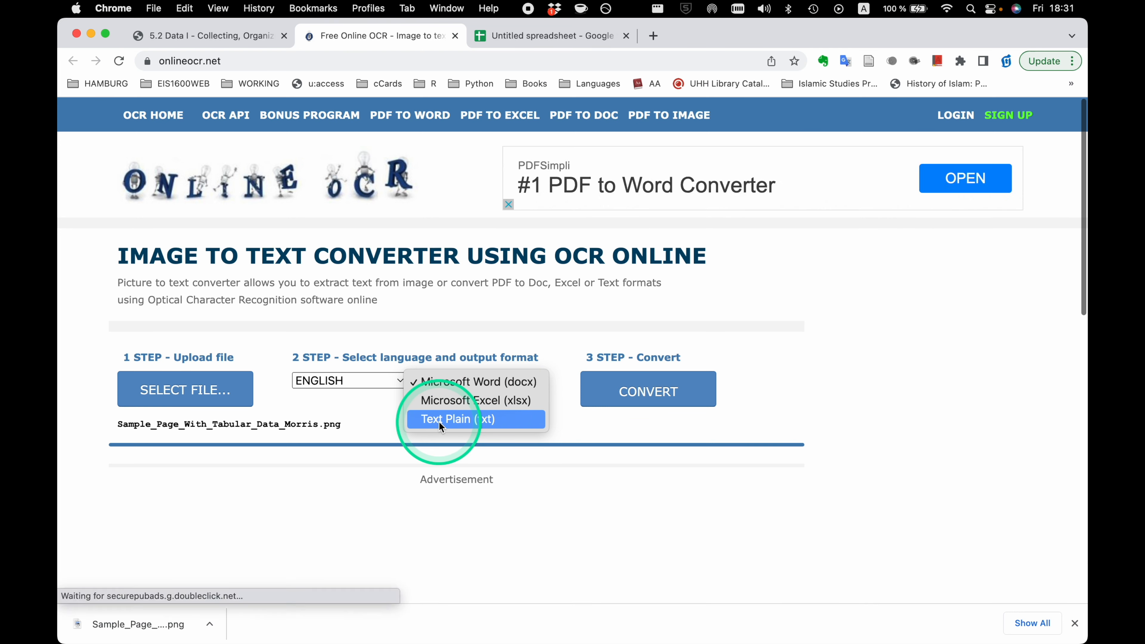
{"action": "left_click", "coordinate": [439, 421]}
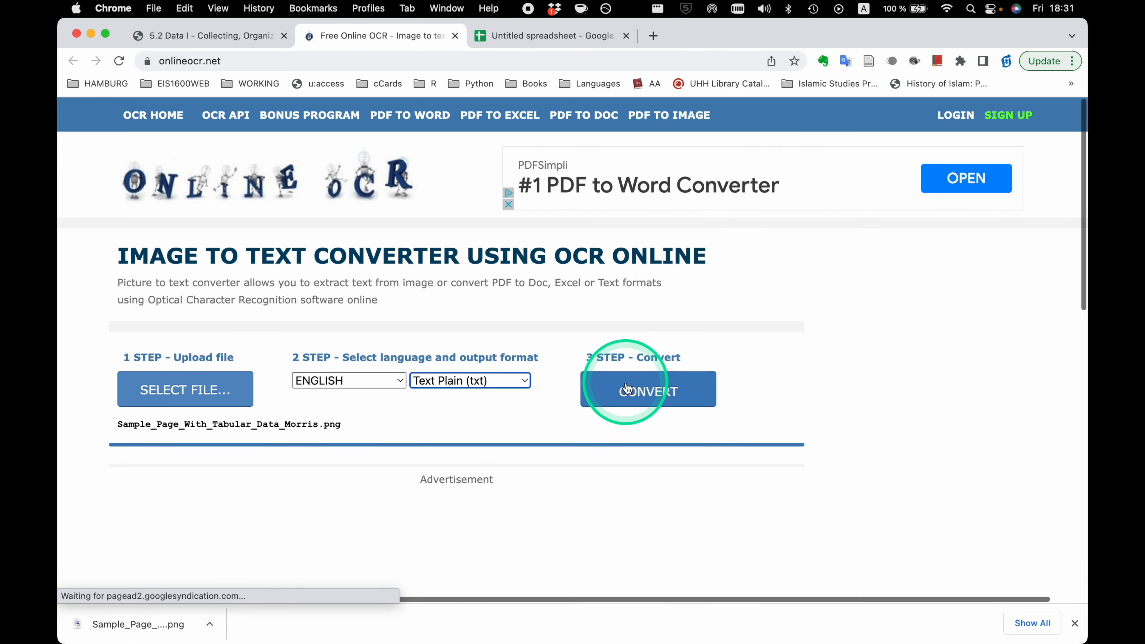
{"action": "left_click", "coordinate": [641, 397]}
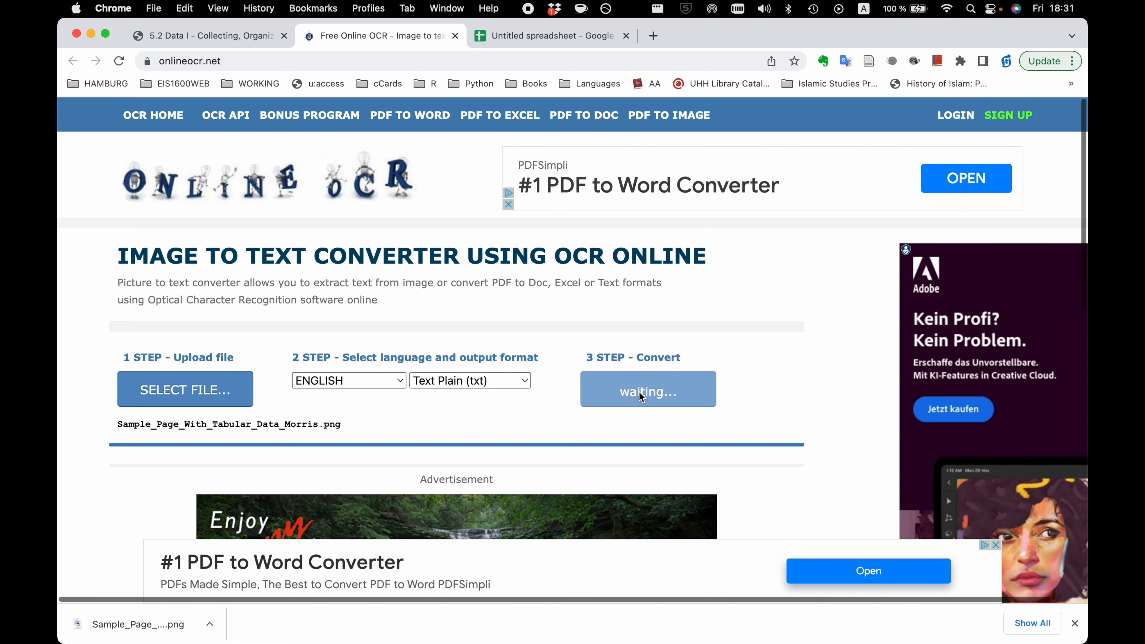
{"action": "left_click", "coordinate": [659, 392]}
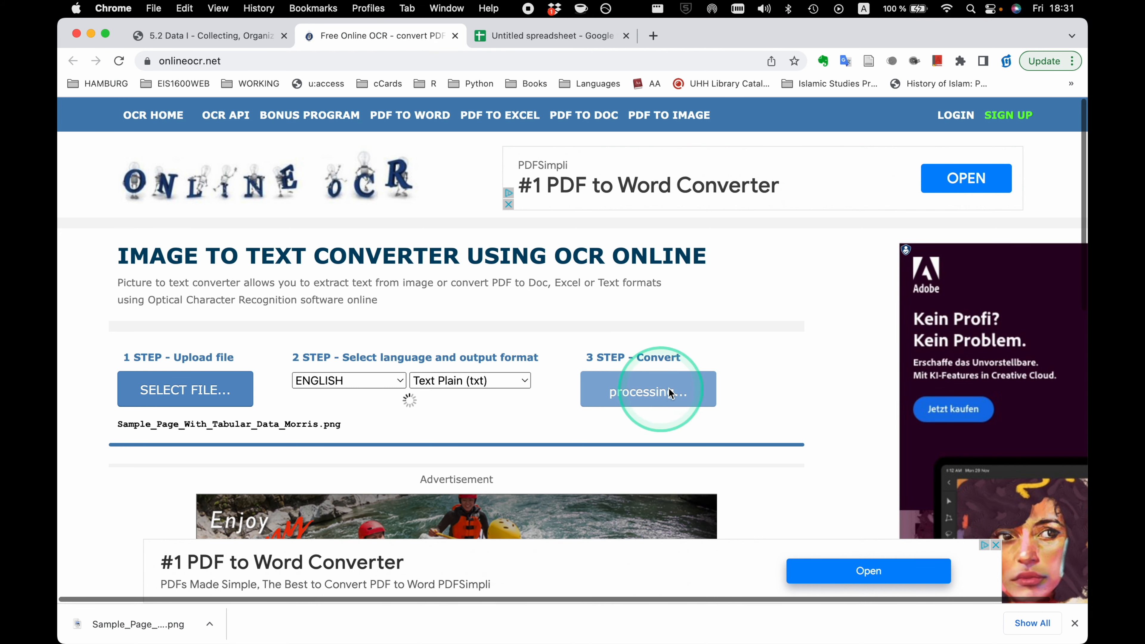
Download the OCR output text file, open it in Sublime Text and enlarge its window.
{"action": "scroll", "coordinate": [806, 352], "scroll_direction": "down", "scroll_amount": 4}
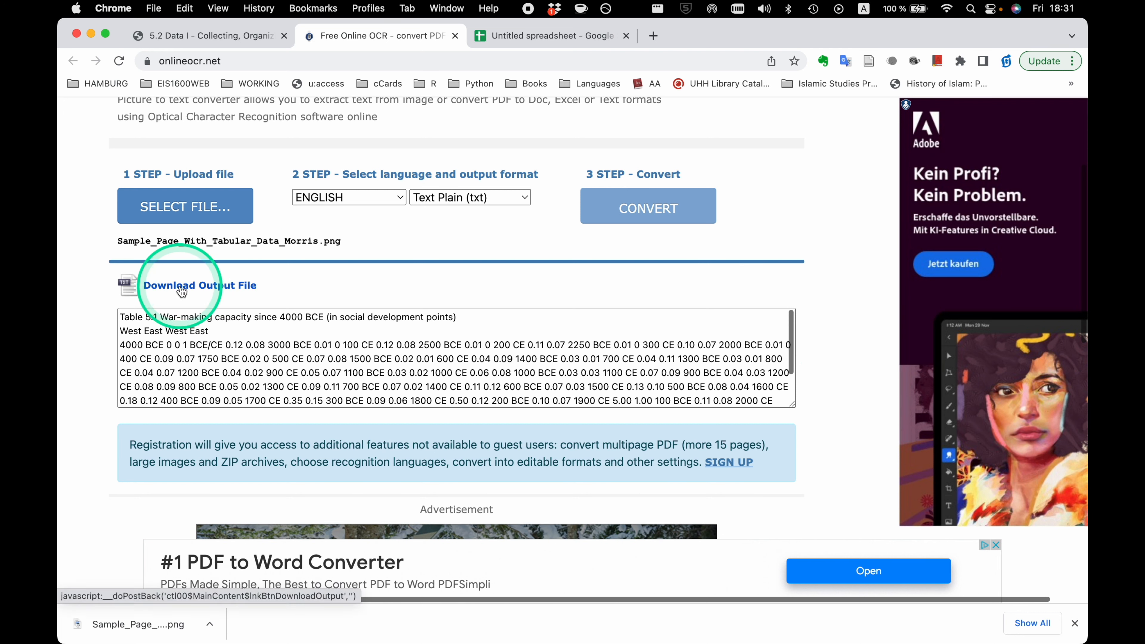
{"action": "left_click", "coordinate": [181, 288]}
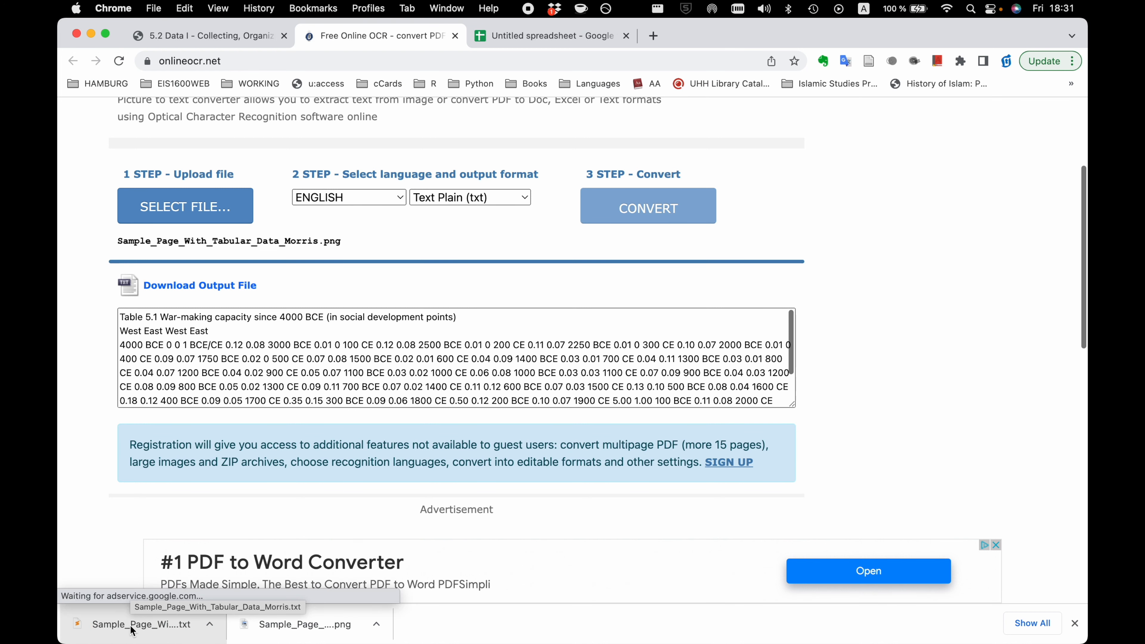
{"action": "left_click", "coordinate": [132, 629]}
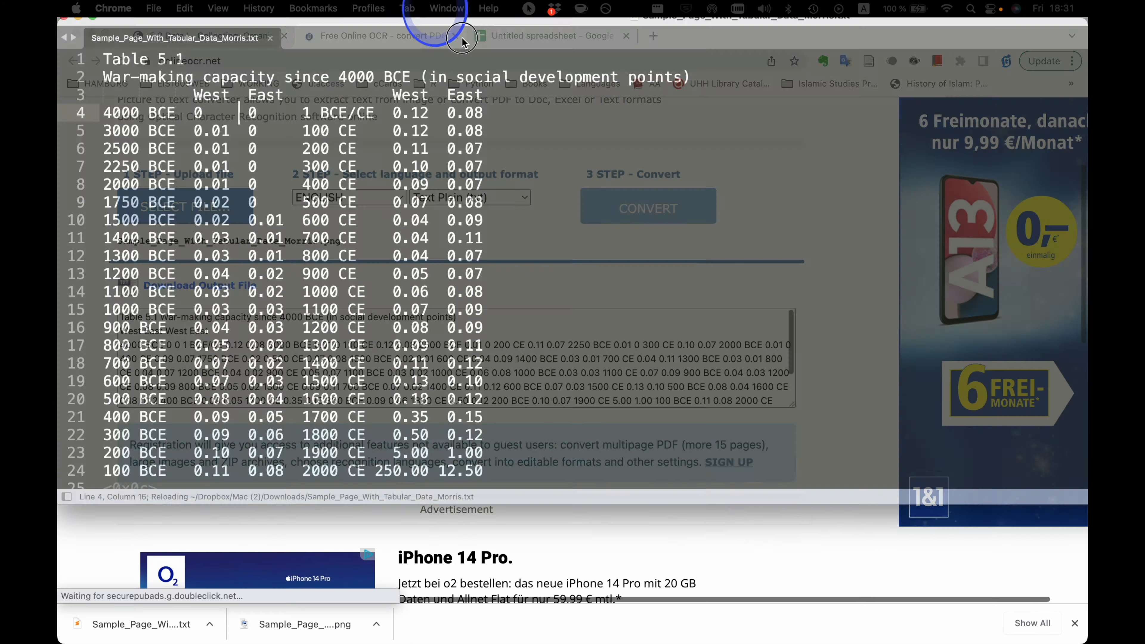
{"action": "left_click_drag", "start_coordinate": [425, 9], "coordinate": [563, 154]}
{"action": "double_click", "coordinate": [563, 154]}
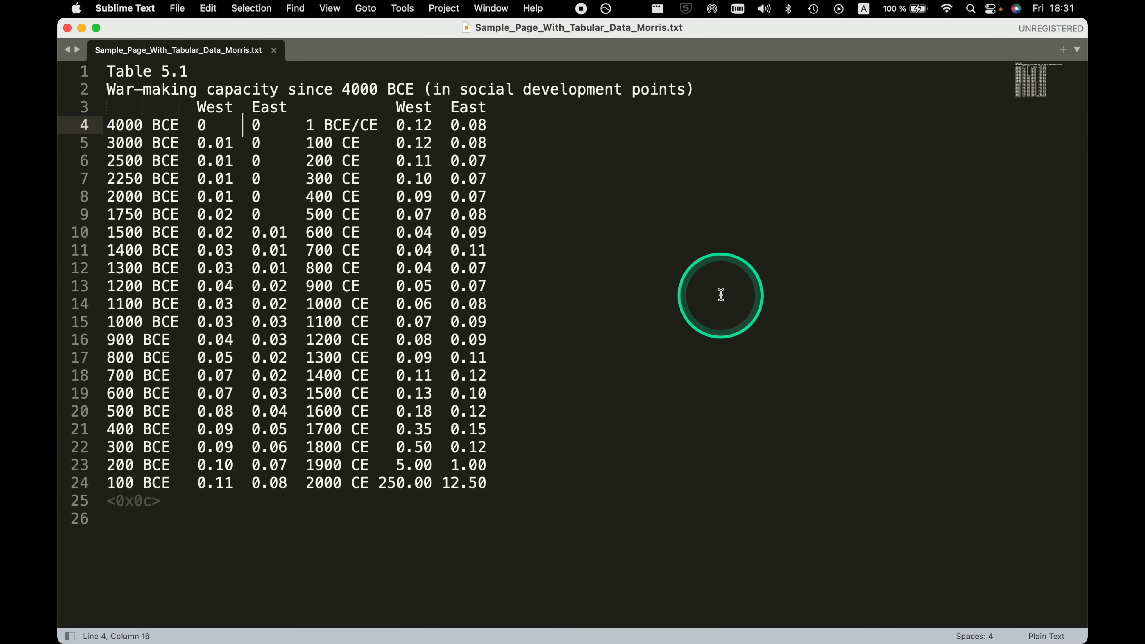
Inspect the column layout of the OCR text and the year and era values in the first data row.
{"action": "left_click", "coordinate": [237, 128]}
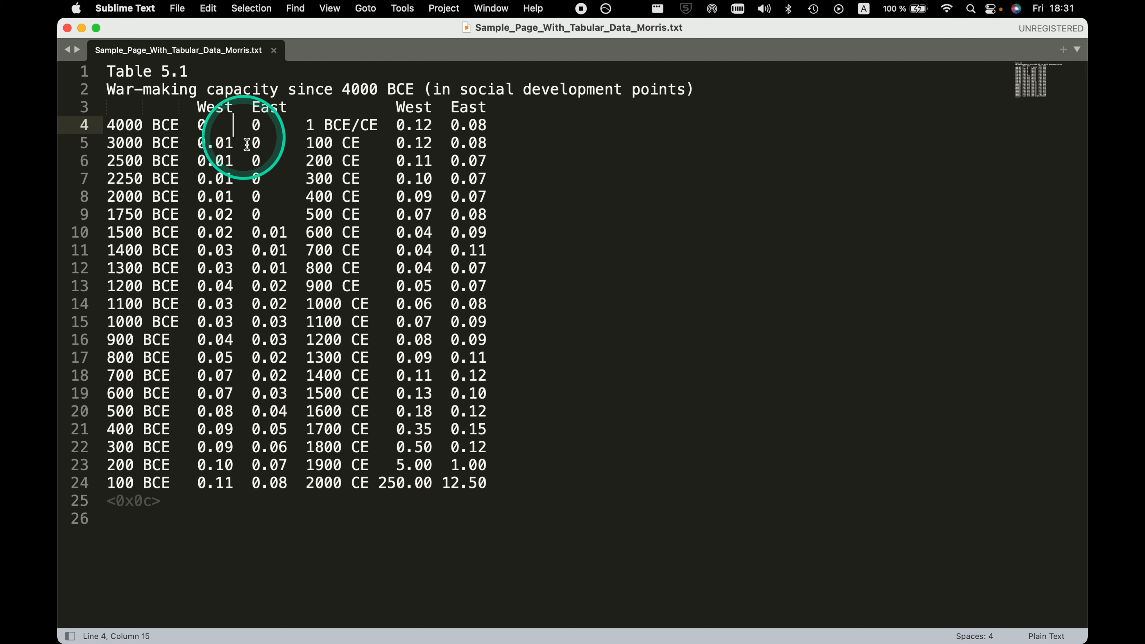
{"action": "left_click", "coordinate": [244, 590]}
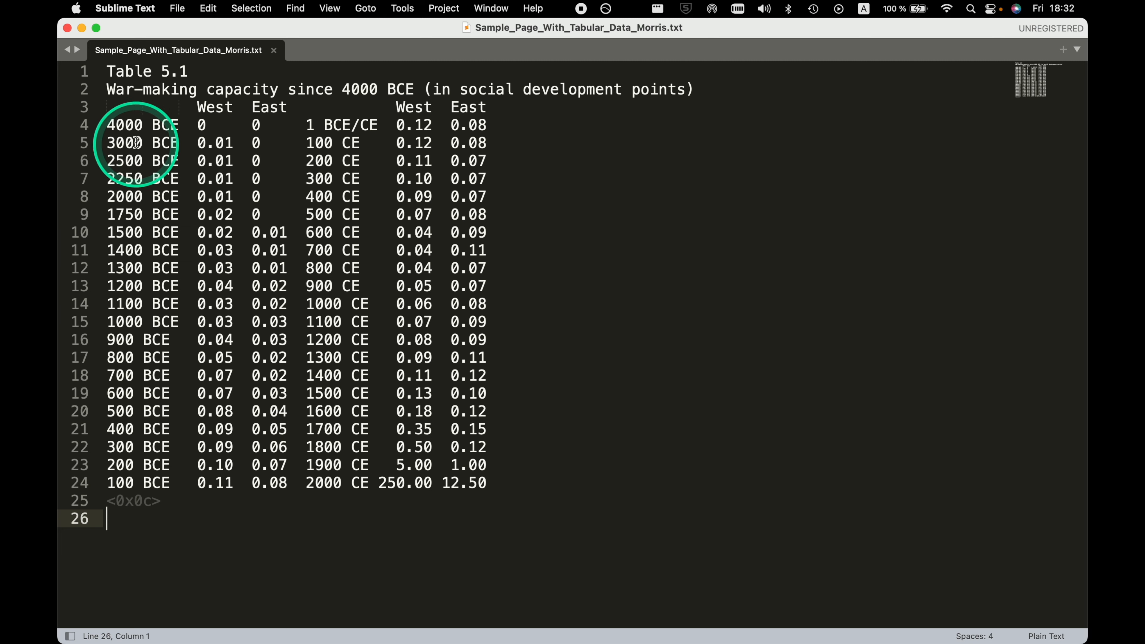
{"action": "double_click", "coordinate": [123, 125]}
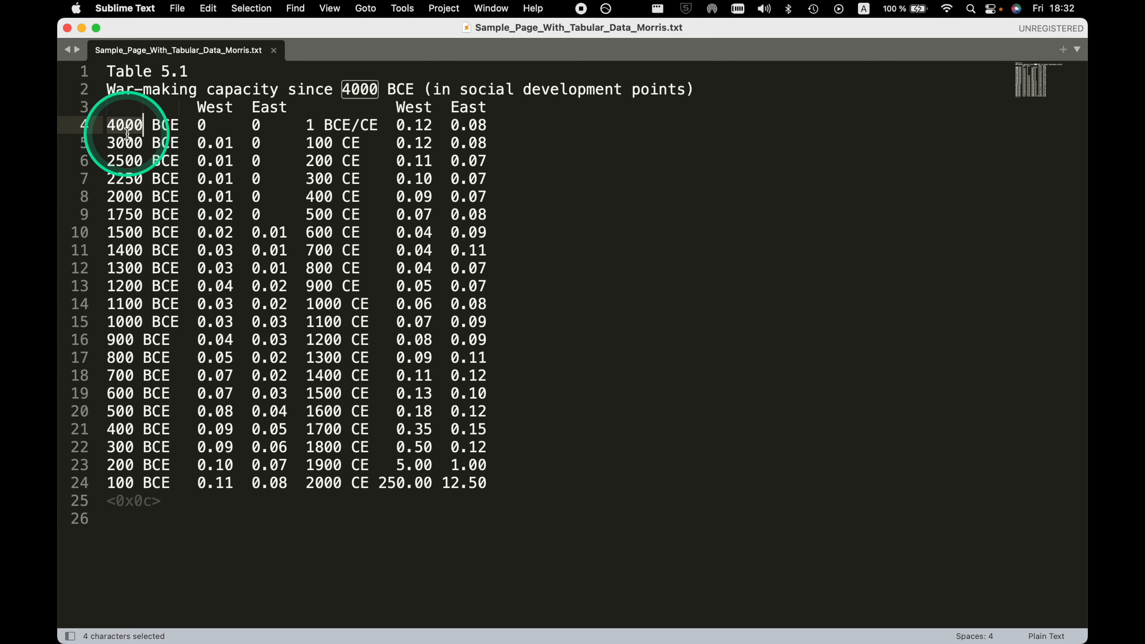
{"action": "left_click", "coordinate": [161, 124]}
{"action": "double_click", "coordinate": [161, 125]}
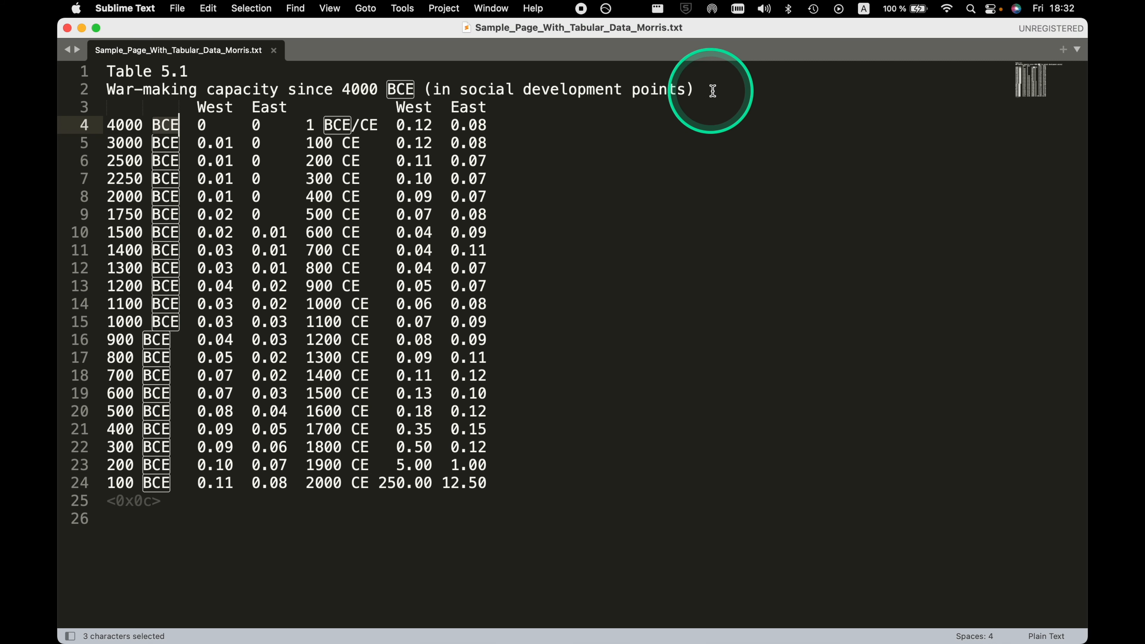
Delete the text of the two title lines above the column headings.
{"action": "left_click_drag", "start_coordinate": [708, 90], "coordinate": [107, 72]}
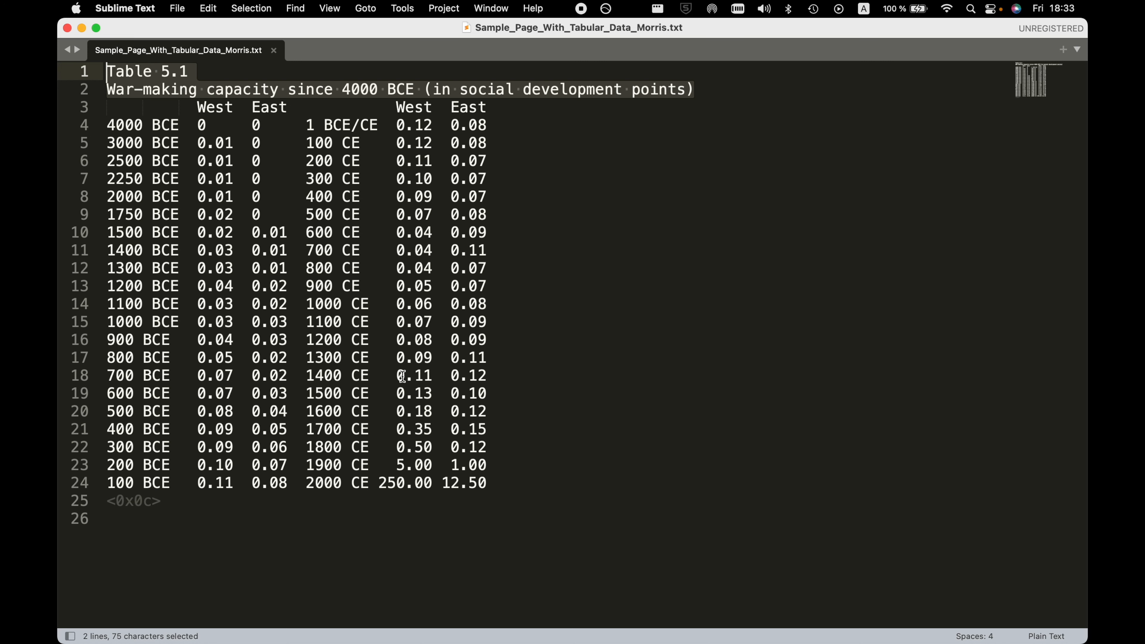
{"action": "key", "text": "BackSpace"}
Add the headings Year and Era at the start of the heading line and trim the surplus space after Era.
{"action": "key", "text": "Down"}
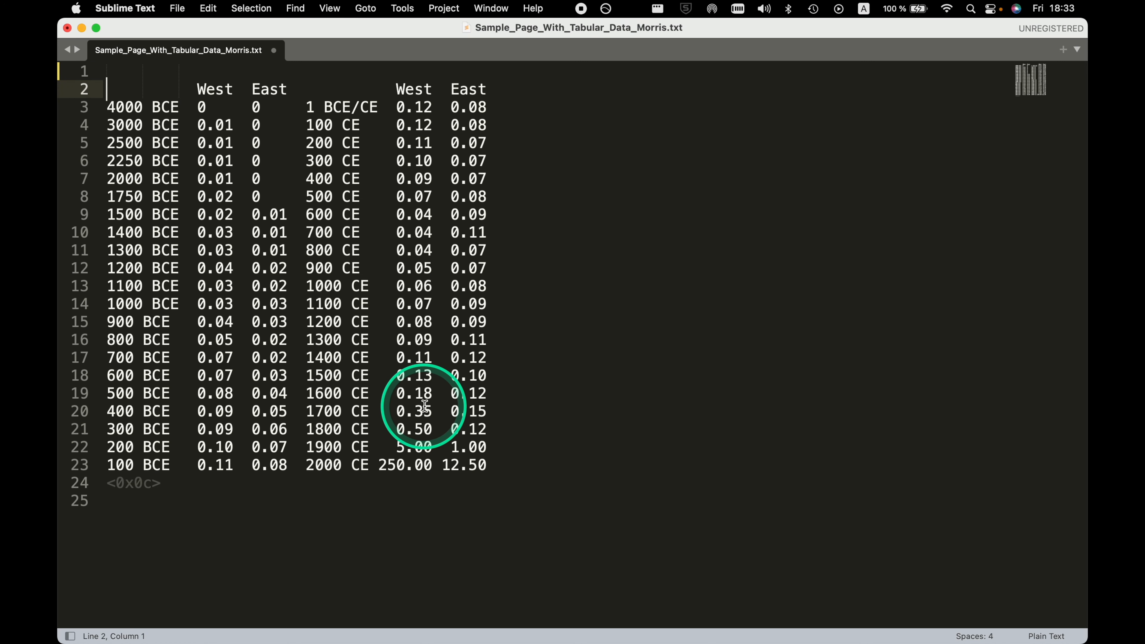
{"action": "type", "text": "Year "}
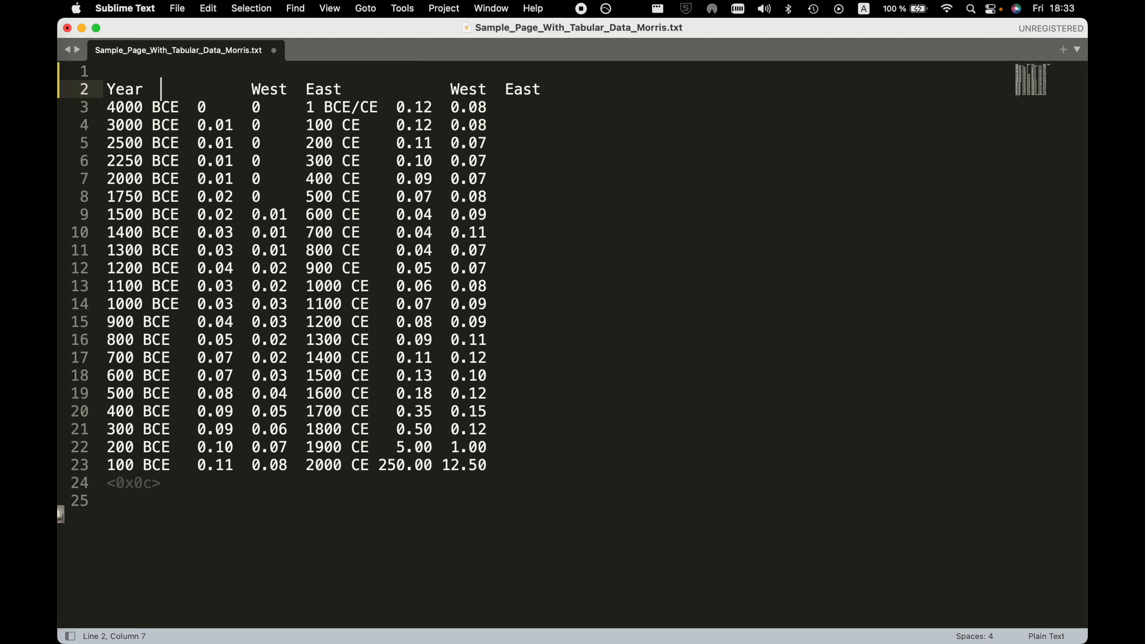
{"action": "type", "text": " Era"}
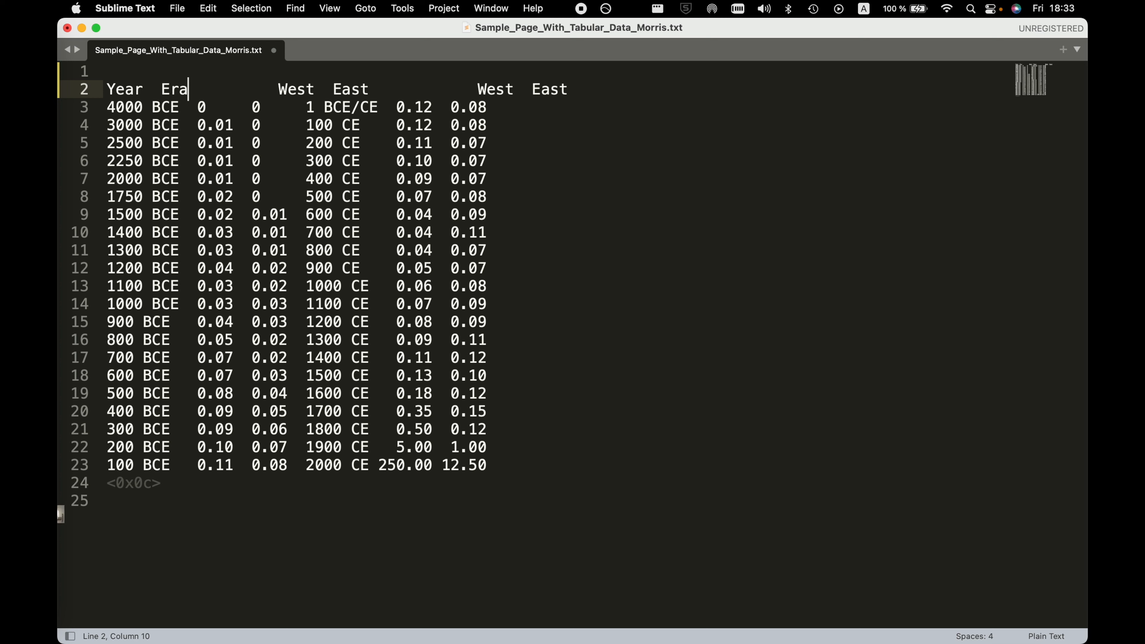
{"action": "key", "text": "shift+Right"}
{"action": "key", "text": "shift+Right"}
{"action": "key", "text": "BackSpace"}
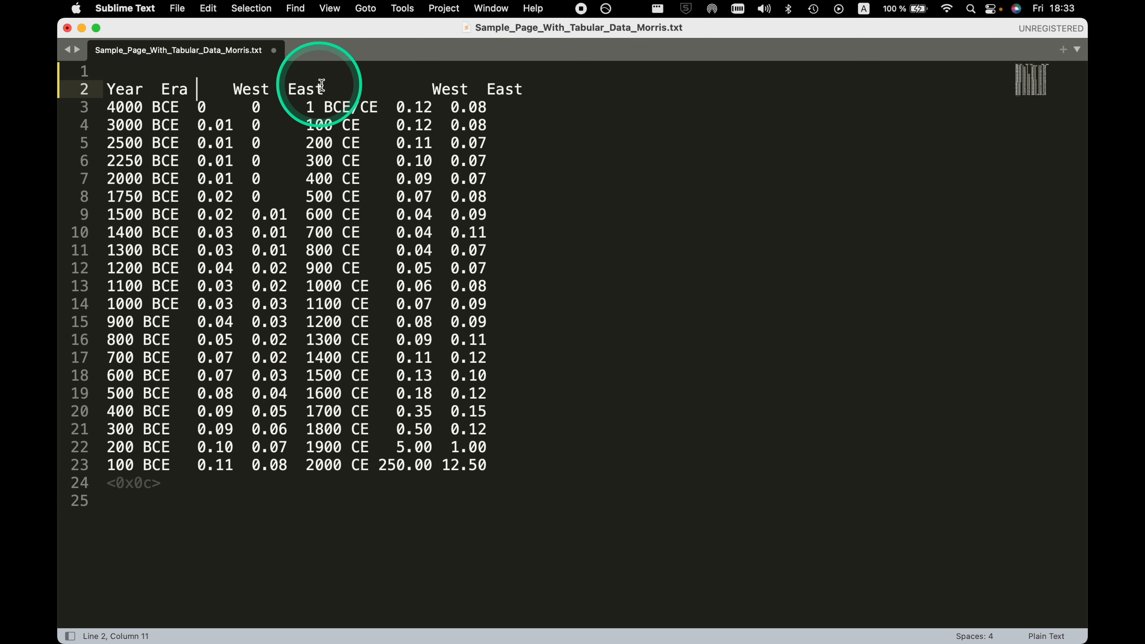
Remove the empty first line and the second pair of West and East headings.
{"action": "key", "text": "Up"}
{"action": "key", "text": "Right"}
{"action": "key", "text": "BackSpace"}
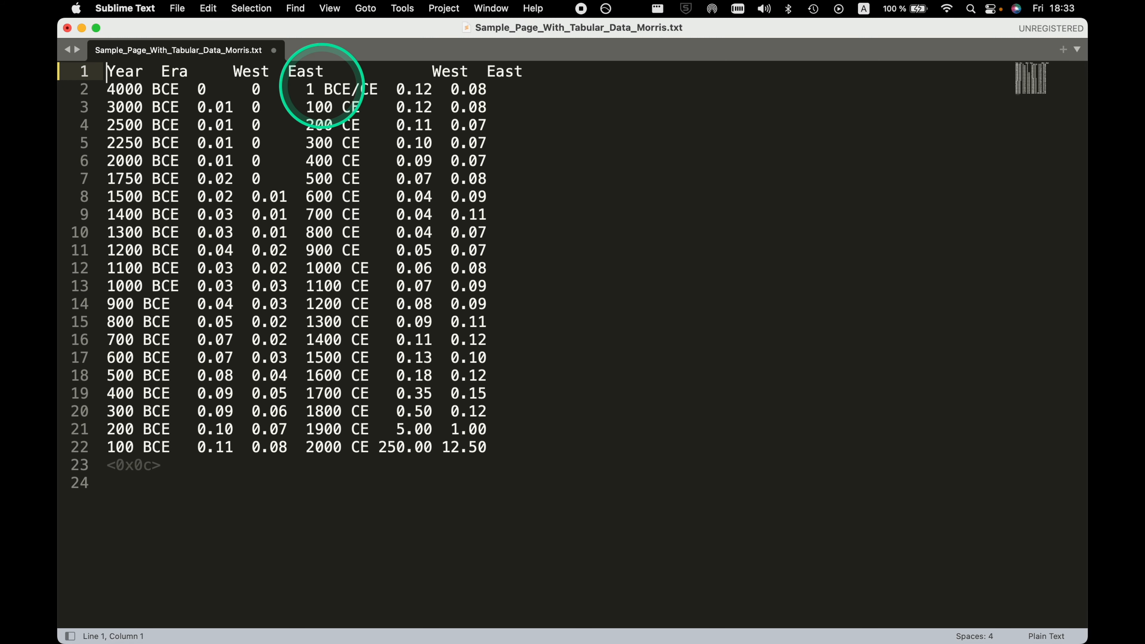
{"action": "left_click_drag", "start_coordinate": [324, 71], "coordinate": [555, 70]}
{"action": "key", "text": "BackSpace"}
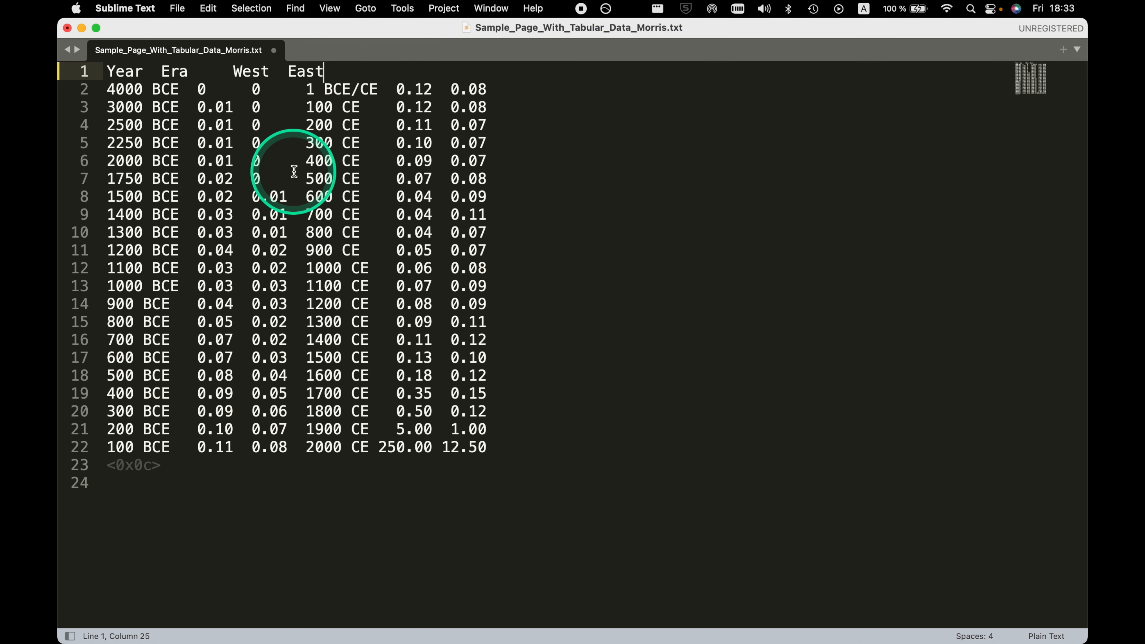
Split the 4000 BCE row so that the 1 BCE/CE record with 0.12 and 0.08 starts its own line.
{"action": "left_click_drag", "start_coordinate": [305, 89], "coordinate": [488, 89]}
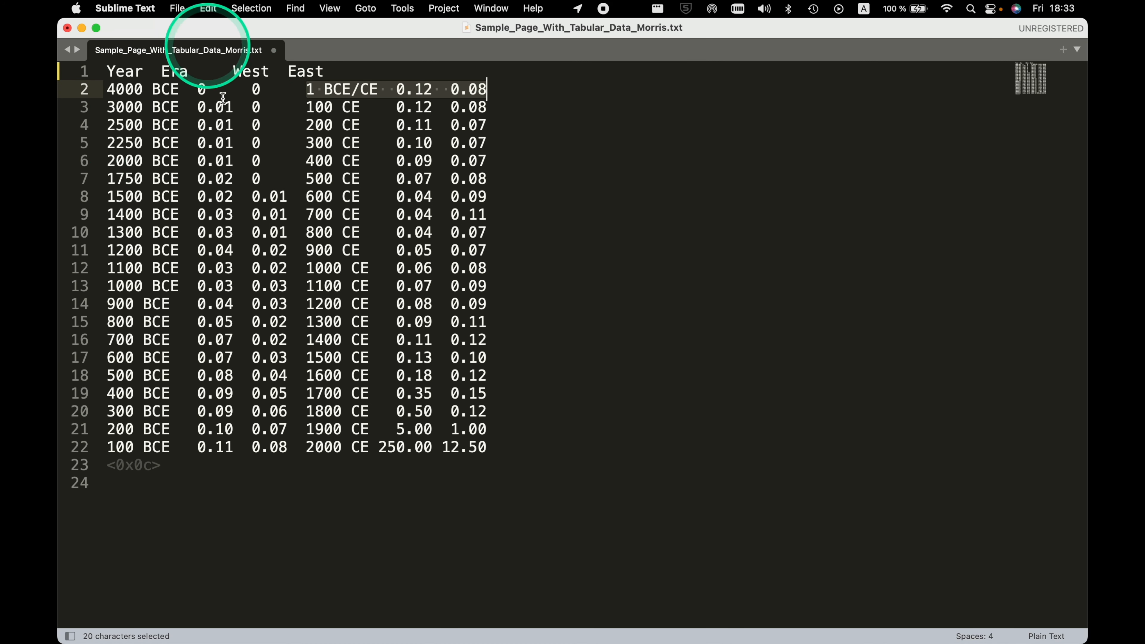
{"action": "left_click", "coordinate": [305, 89]}
{"action": "key", "text": "Return"}
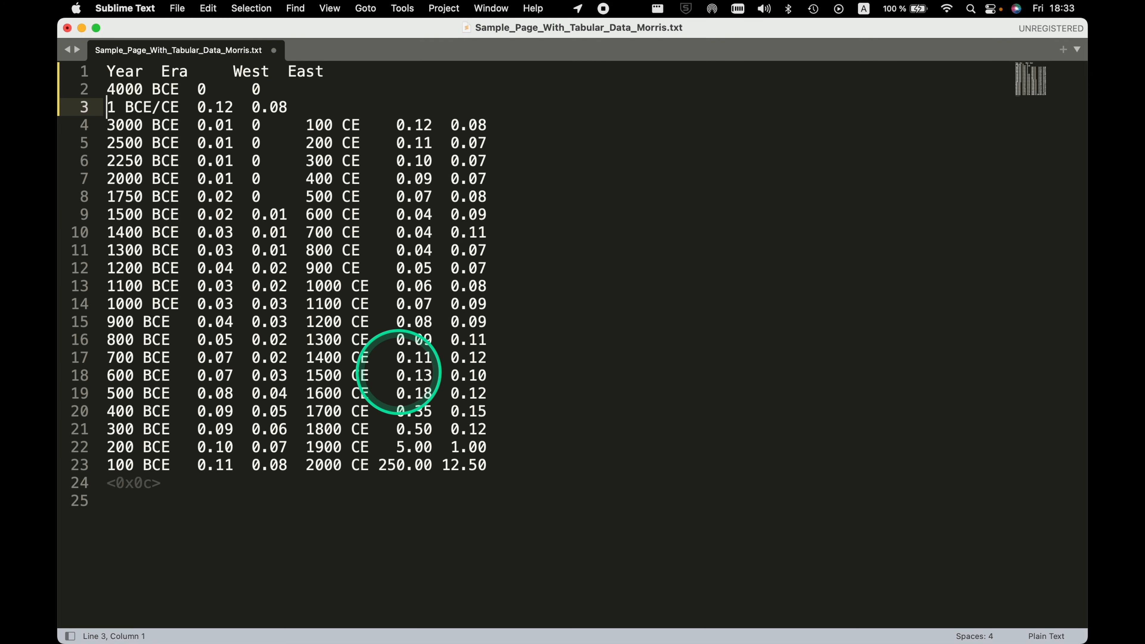
Split the 3000 to 1500 BCE rows so that each record from 100 CE to 600 CE starts its own line.
{"action": "left_click", "coordinate": [305, 124]}
{"action": "key", "text": "Return"}
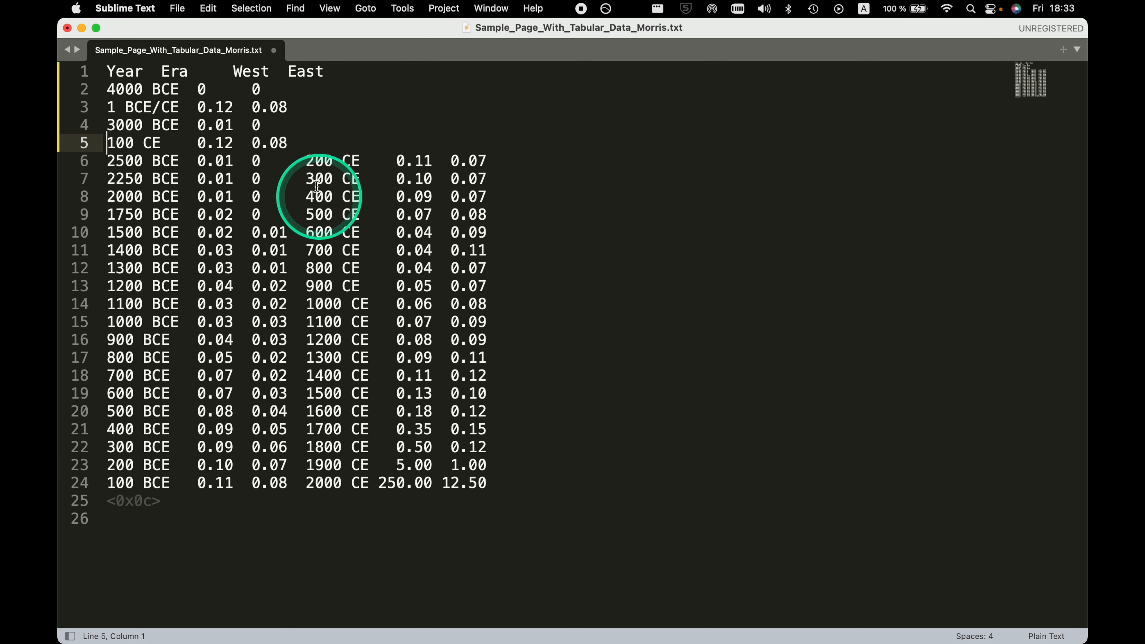
{"action": "left_click", "coordinate": [306, 160]}
{"action": "key", "text": "Return"}
{"action": "left_click", "coordinate": [306, 198]}
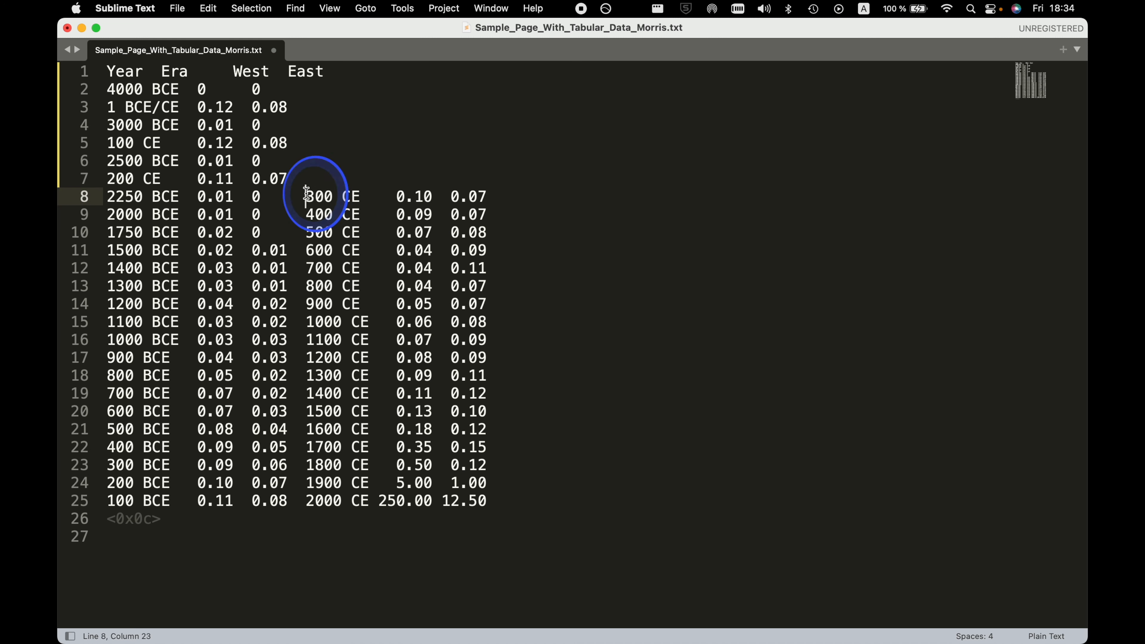
{"action": "key", "text": "Return"}
{"action": "left_click", "coordinate": [306, 233]}
{"action": "key", "text": "Return"}
{"action": "left_click", "coordinate": [308, 267]}
{"action": "key", "text": "Return"}
{"action": "left_click", "coordinate": [307, 304]}
{"action": "key", "text": "Return"}
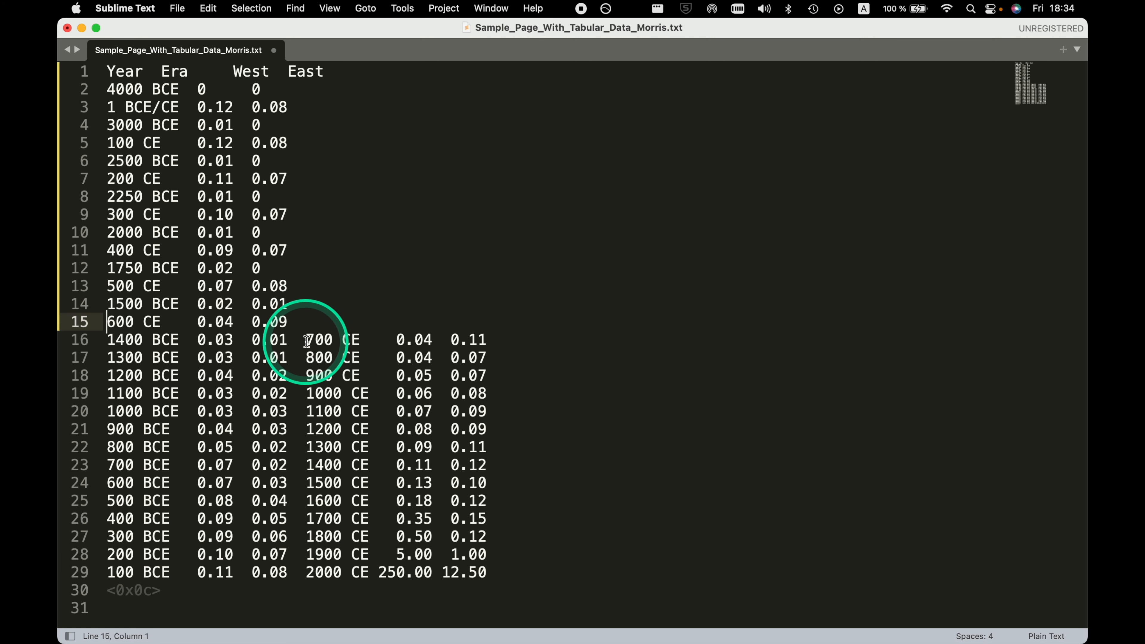
Split the 1400 to 1100 BCE rows so that the 700, 800, 900 and 1000 CE records each start their own line.
{"action": "left_click", "coordinate": [306, 338]}
{"action": "key", "text": "Return"}
{"action": "left_click", "coordinate": [306, 375]}
{"action": "key", "text": "Return"}
{"action": "left_click", "coordinate": [306, 411]}
{"action": "key", "text": "Return"}
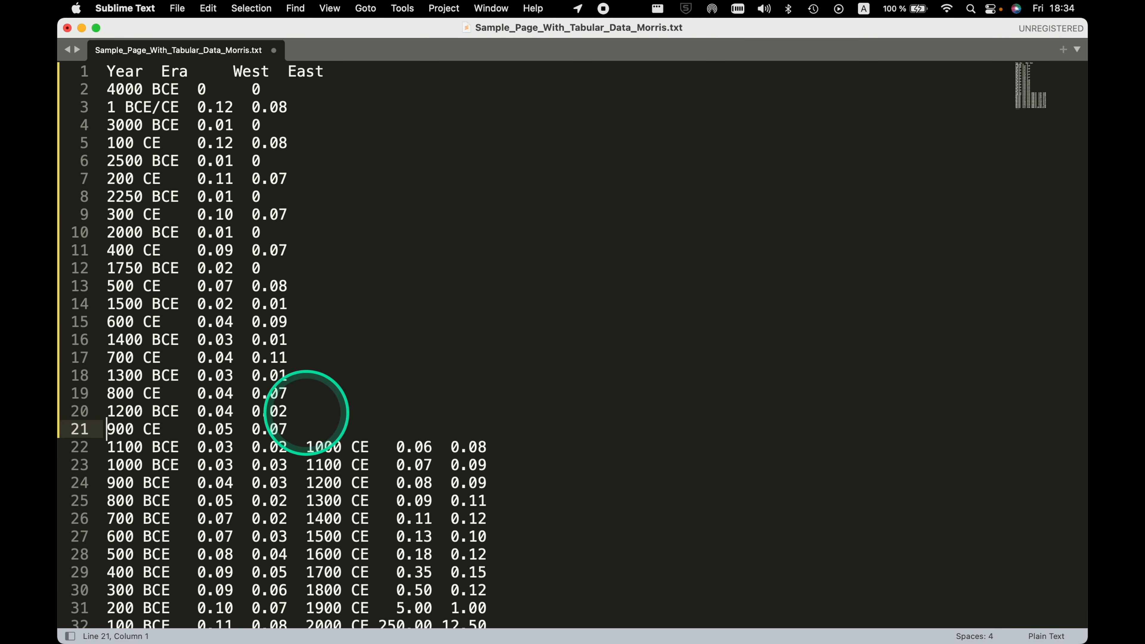
{"action": "scroll", "coordinate": [303, 384], "scroll_direction": "down", "scroll_amount": 2}
{"action": "left_click", "coordinate": [306, 404]}
{"action": "key", "text": "Return"}
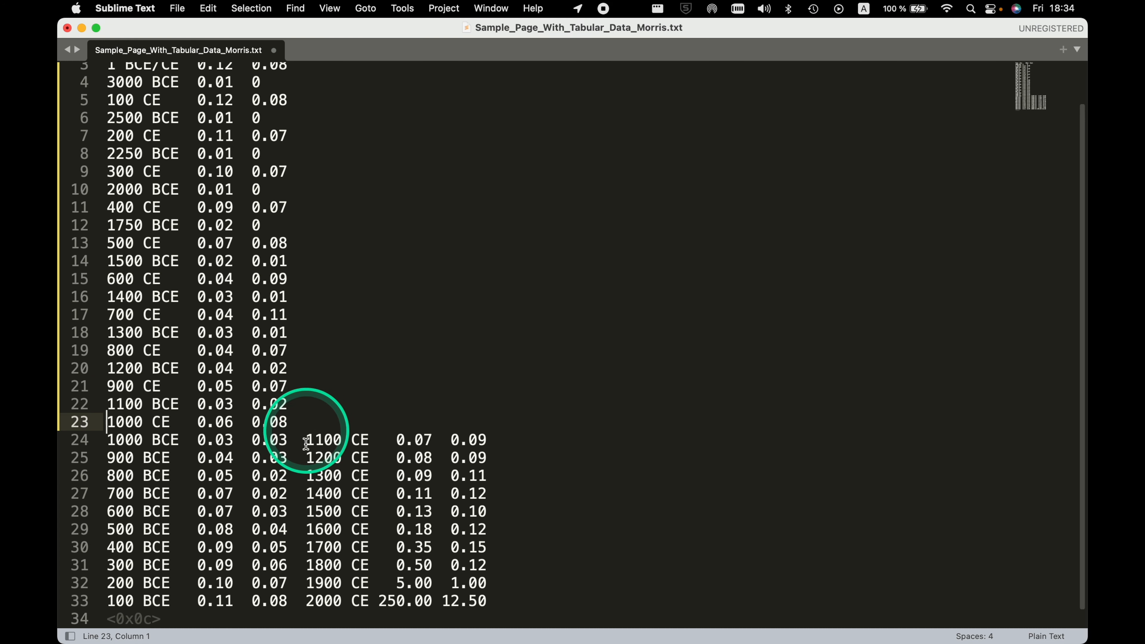
Split the 1000 to 600 BCE rows so that each record from 1100 CE to 1500 CE starts its own line.
{"action": "scroll", "coordinate": [304, 440], "scroll_direction": "down", "scroll_amount": 1}
{"action": "left_click", "coordinate": [306, 421]}
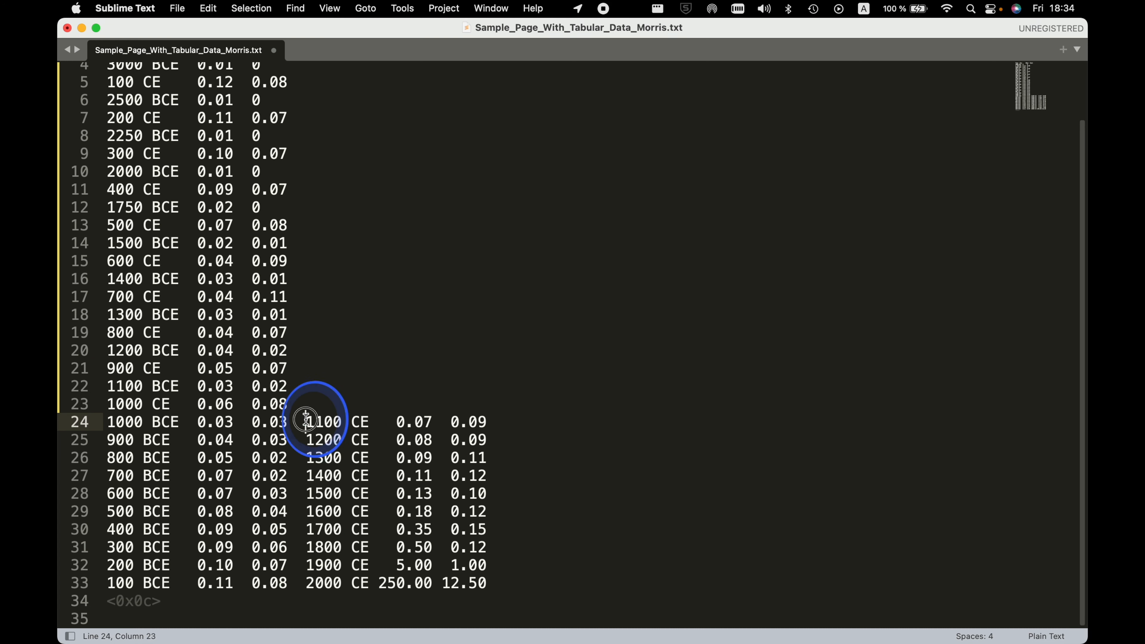
{"action": "key", "text": "Return"}
{"action": "left_click", "coordinate": [306, 457]}
{"action": "key", "text": "Return"}
{"action": "left_click", "coordinate": [306, 493]}
{"action": "key", "text": "Return"}
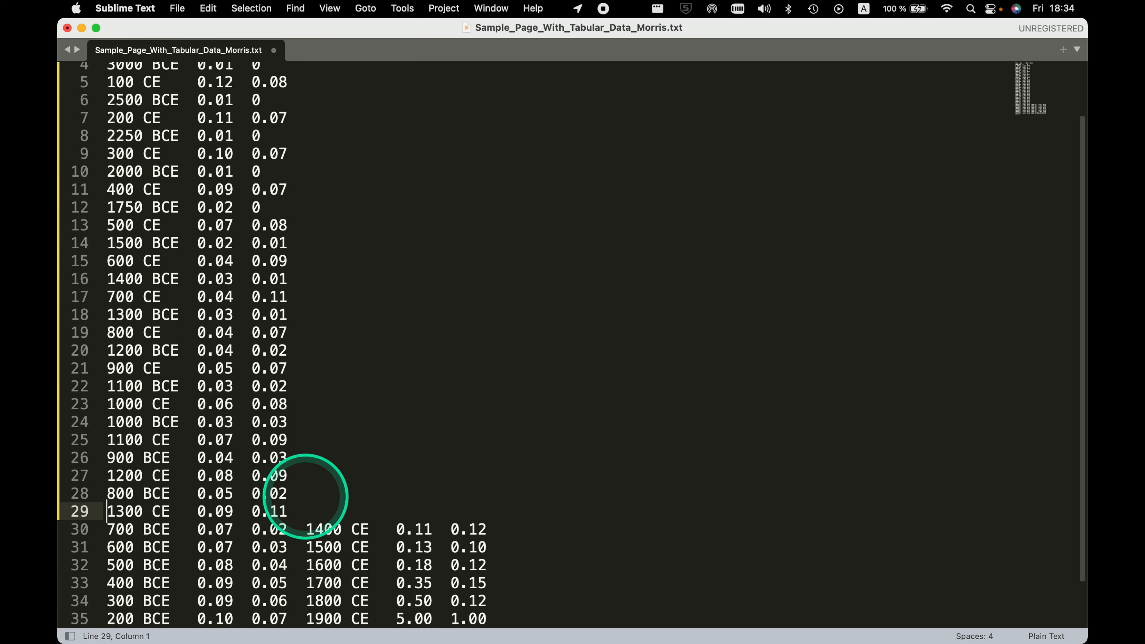
{"action": "scroll", "coordinate": [310, 478], "scroll_direction": "down", "scroll_amount": 3}
{"action": "left_click", "coordinate": [306, 475]}
{"action": "key", "text": "Return"}
{"action": "left_click", "coordinate": [307, 511]}
{"action": "key", "text": "Return"}
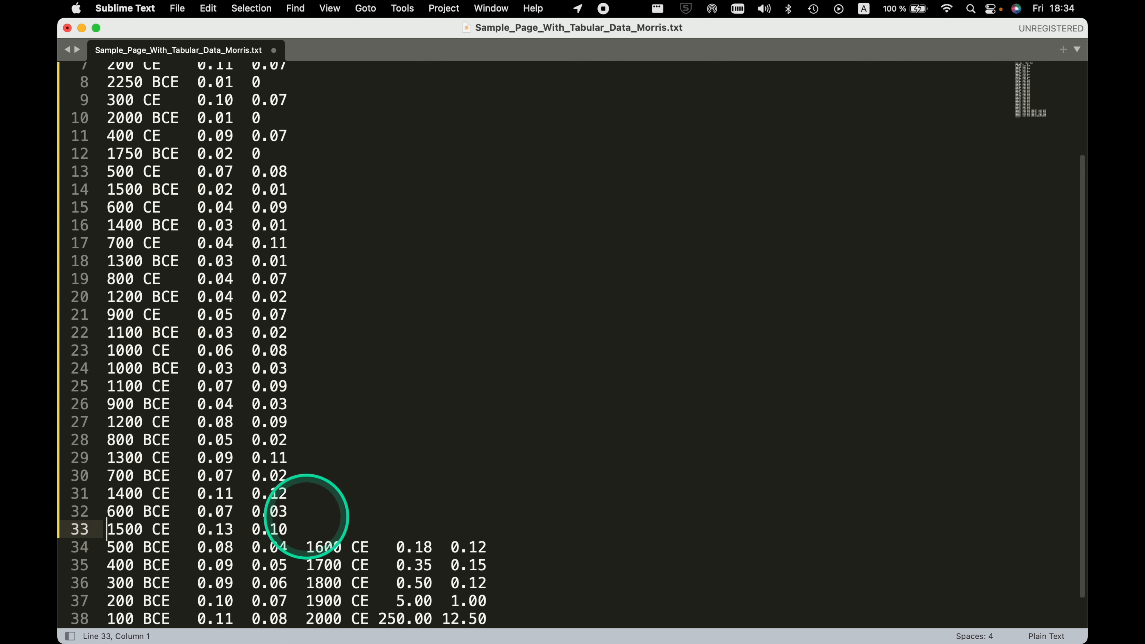
Split the 500, 400 and 300 BCE rows so that the 1600, 1700 and 1800 CE records each start their own line.
{"action": "scroll", "coordinate": [307, 511], "scroll_direction": "down", "scroll_amount": 2}
{"action": "left_click", "coordinate": [306, 511]}
{"action": "key", "text": "Return"}
{"action": "left_click", "coordinate": [307, 547]}
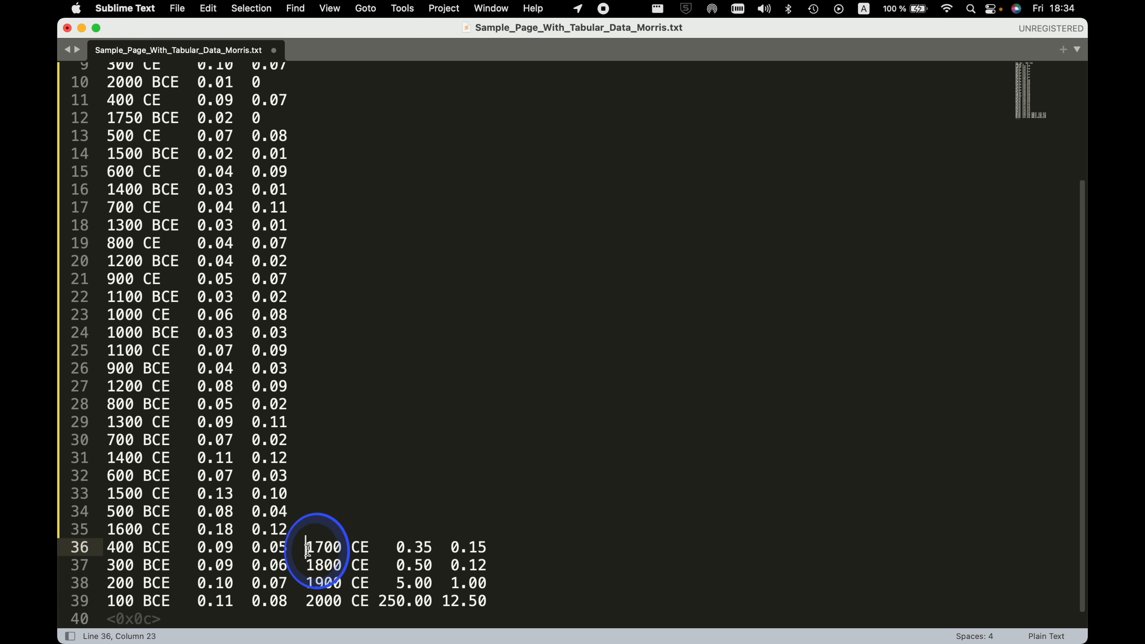
{"action": "key", "text": "Return"}
{"action": "scroll", "coordinate": [306, 547], "scroll_direction": "down", "scroll_amount": 2}
{"action": "left_click", "coordinate": [307, 547]}
{"action": "key", "text": "Return"}
Split the 200 and 100 BCE rows so that the 1900 CE and 2000 CE records each start their own line.
{"action": "scroll", "coordinate": [308, 547], "scroll_direction": "down", "scroll_amount": 1}
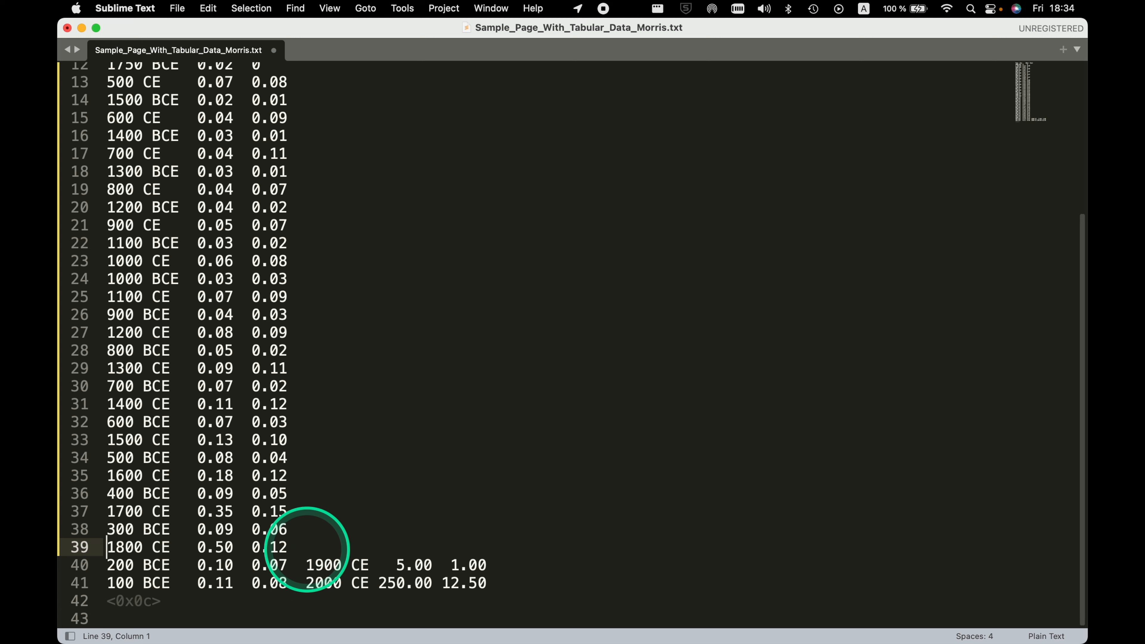
{"action": "left_click", "coordinate": [306, 565]}
{"action": "key", "text": "Return"}
{"action": "scroll", "coordinate": [307, 565], "scroll_direction": "down", "scroll_amount": 1}
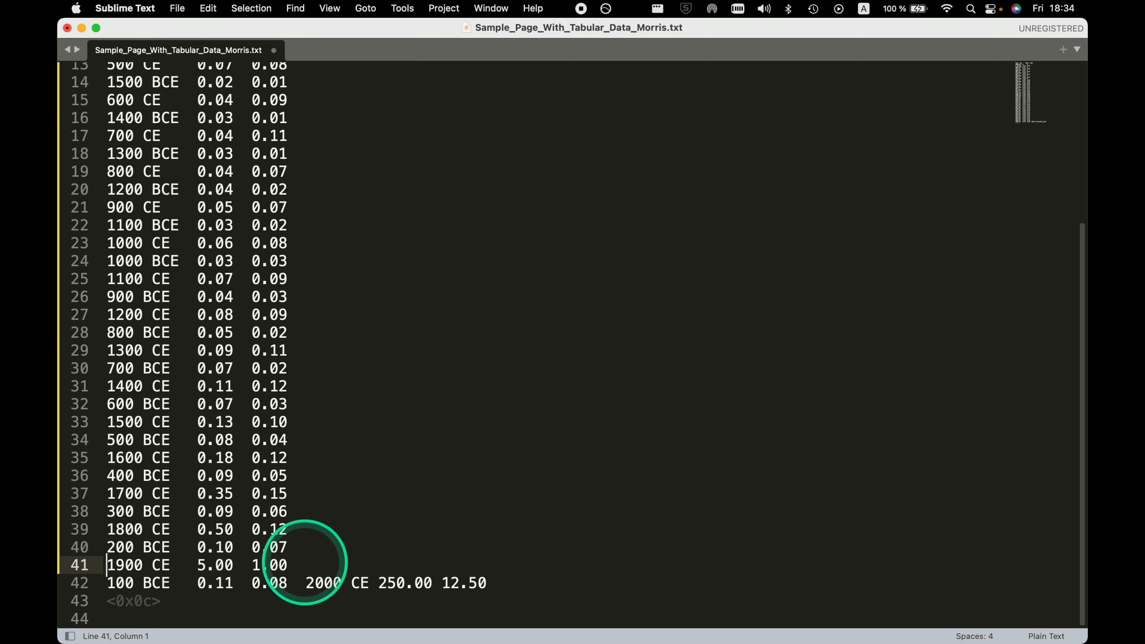
{"action": "left_click", "coordinate": [307, 583]}
{"action": "key", "text": "Return"}
Delete the leftover <0x0c> character and the empty lines after the 2000 CE record.
{"action": "scroll", "coordinate": [313, 534], "scroll_direction": "down", "scroll_amount": 1}
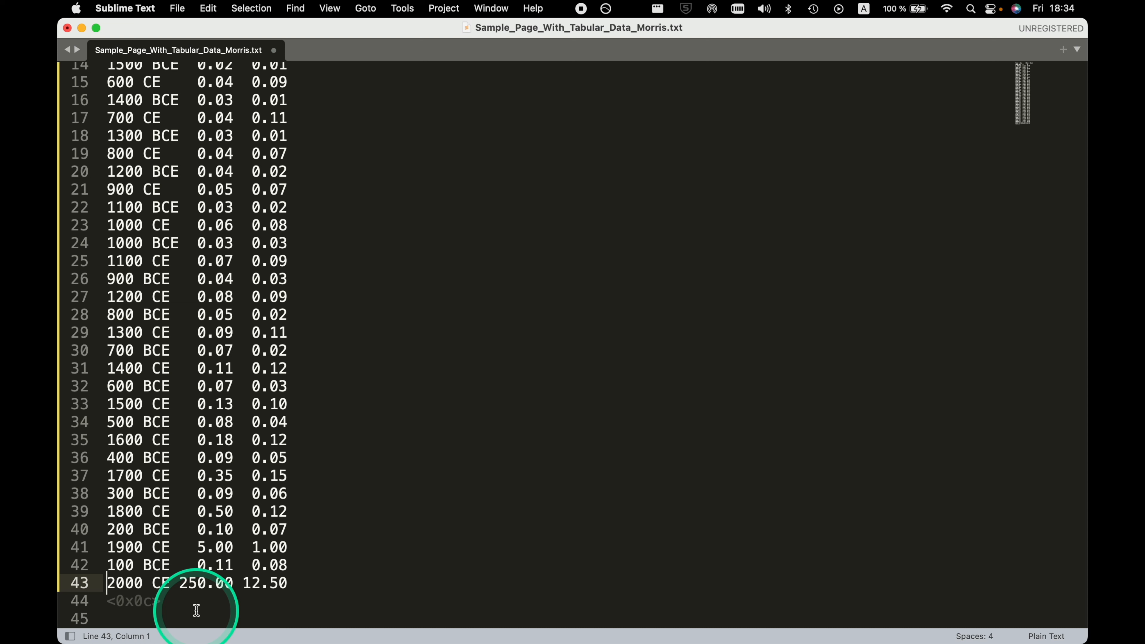
{"action": "key", "text": "Down"}
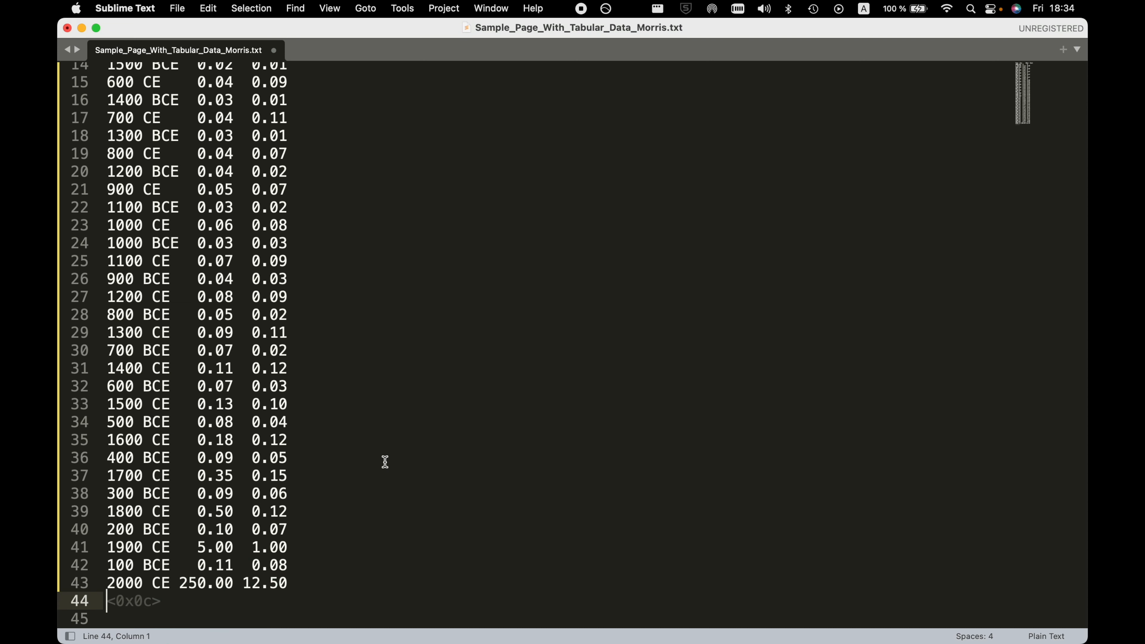
{"action": "key", "text": "shift+Down"}
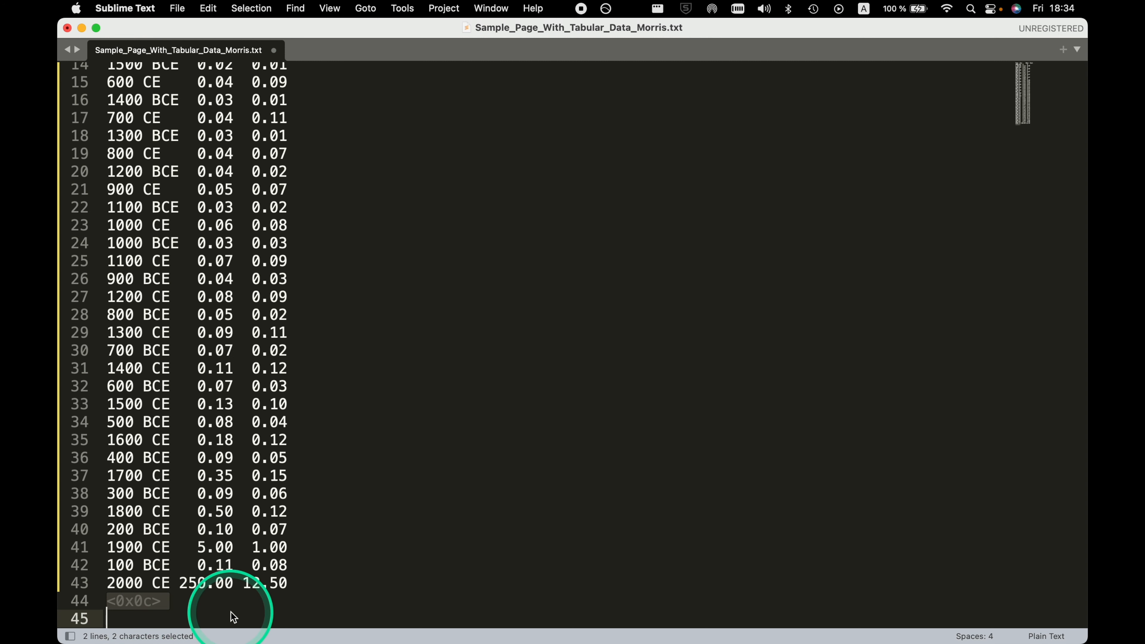
{"action": "key", "text": "BackSpace"}
{"action": "key", "text": "BackSpace"}
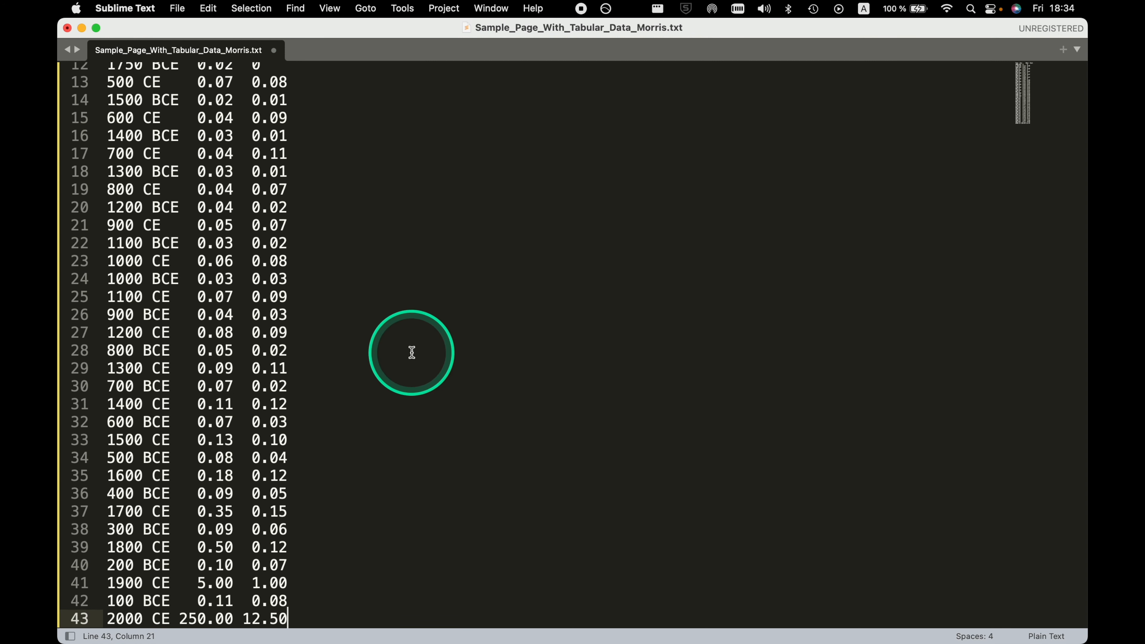
Copy the entire text table, switch to the untitled Google Sheets spreadsheet in Chrome, and paste it at cell A1.
{"action": "scroll", "coordinate": [411, 352], "scroll_direction": "up", "scroll_amount": 4}
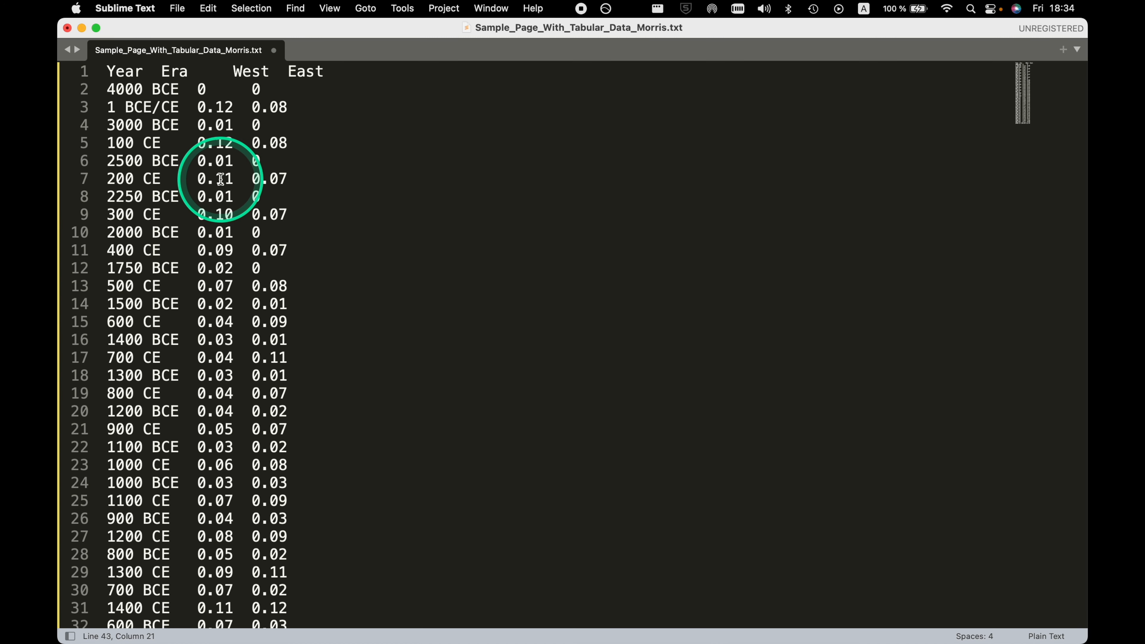
{"action": "key", "text": "super+a"}
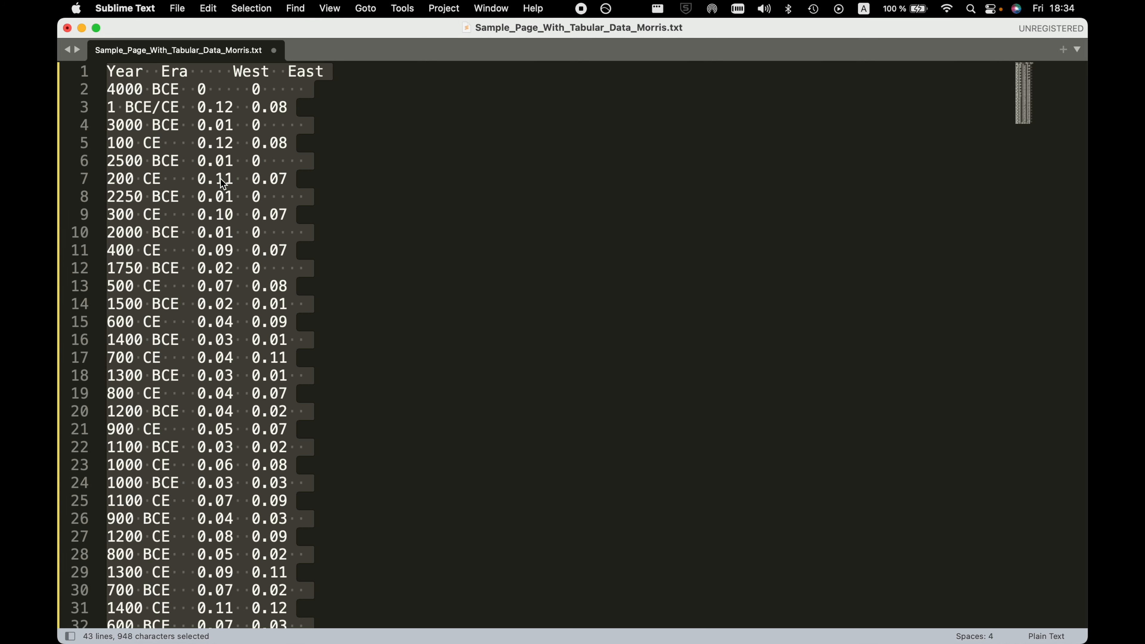
{"action": "key", "text": "super+c"}
{"action": "key", "text": "ctrl+Up"}
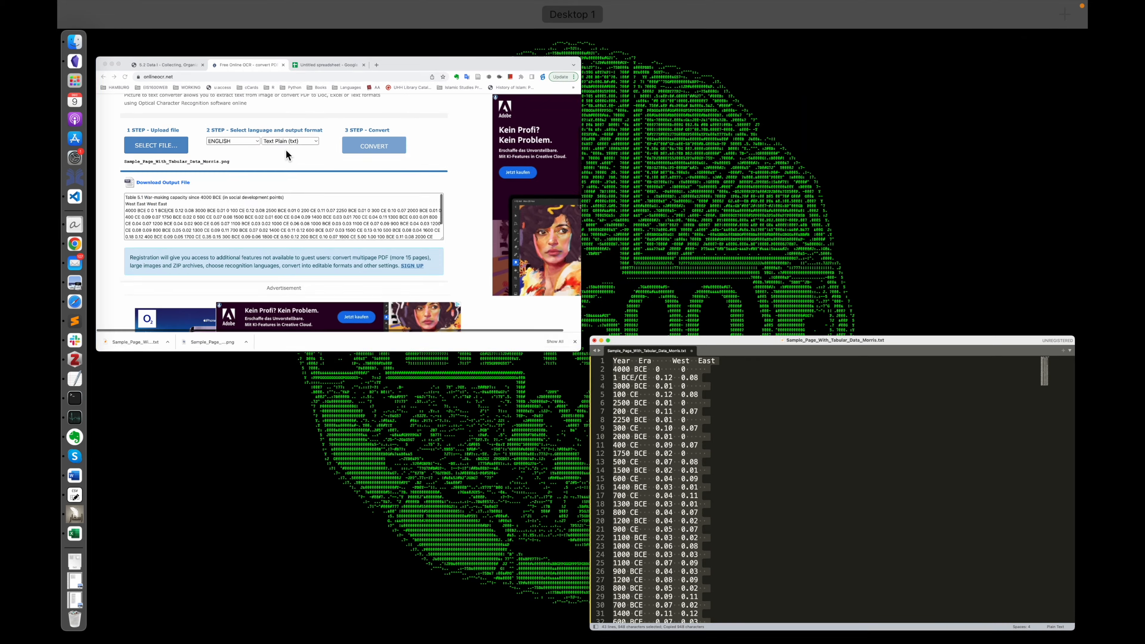
{"action": "left_click", "coordinate": [416, 67]}
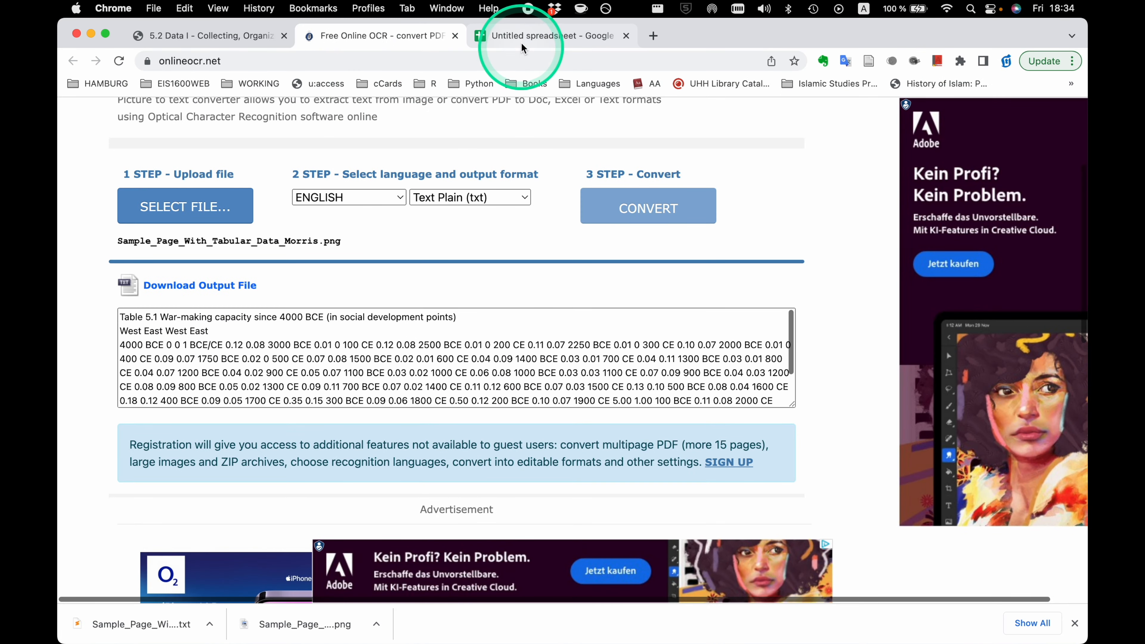
{"action": "left_click", "coordinate": [523, 35]}
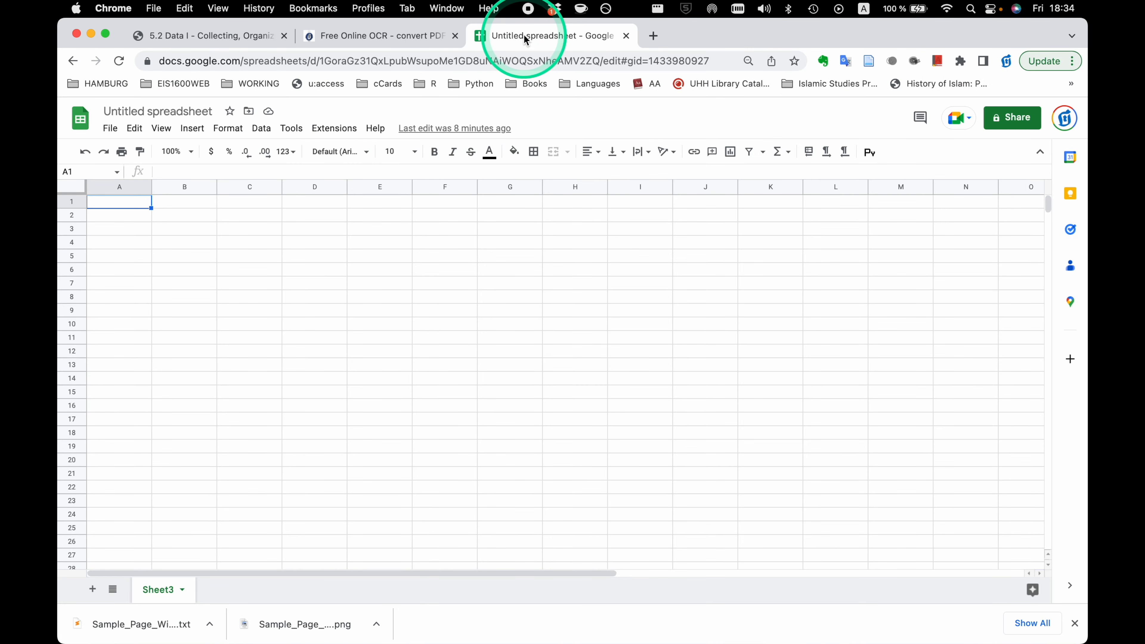
{"action": "left_click", "coordinate": [113, 206]}
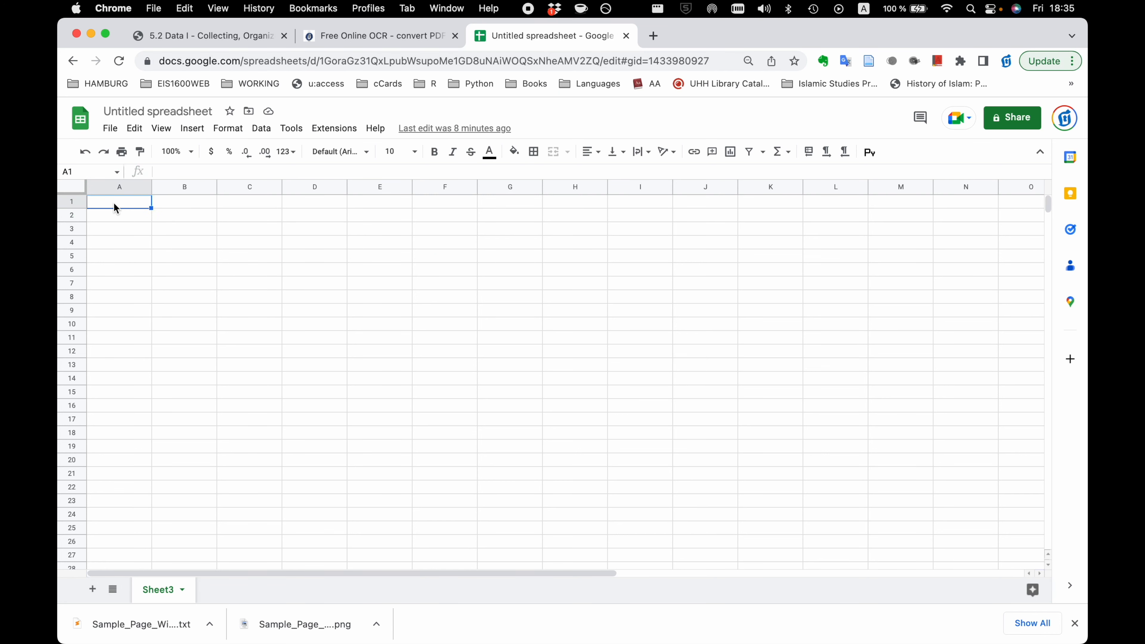
{"action": "key", "text": "super+v"}
{"action": "scroll", "coordinate": [166, 368], "scroll_direction": "down", "scroll_amount": 3}
{"action": "scroll", "coordinate": [167, 368], "scroll_direction": "down", "scroll_amount": 5}
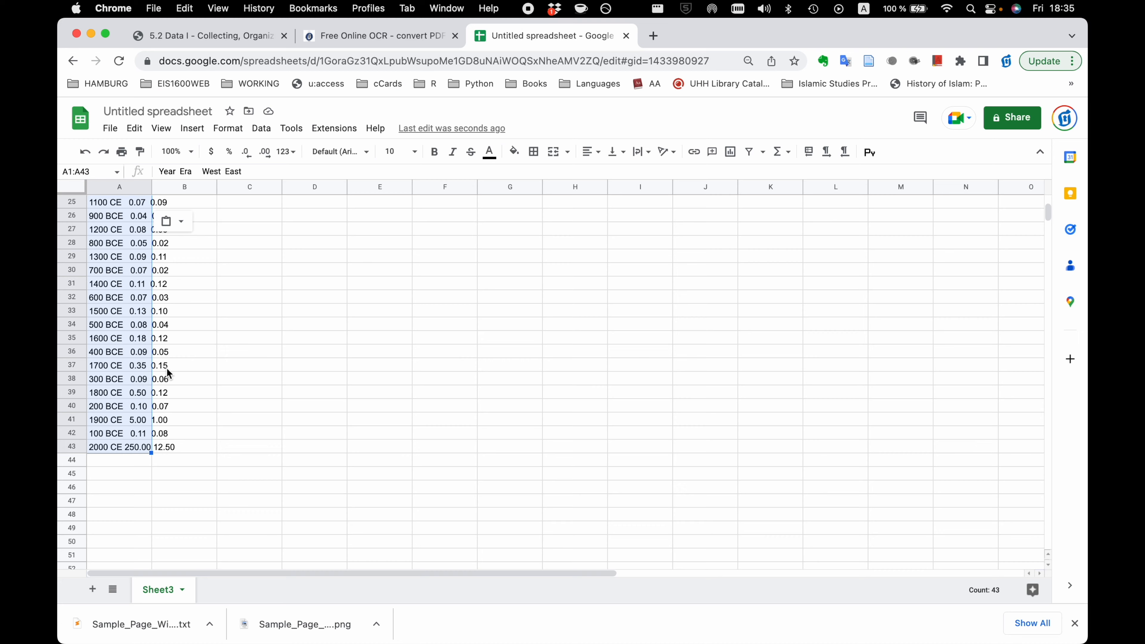
{"action": "scroll", "coordinate": [158, 328], "scroll_direction": "up", "scroll_amount": 8}
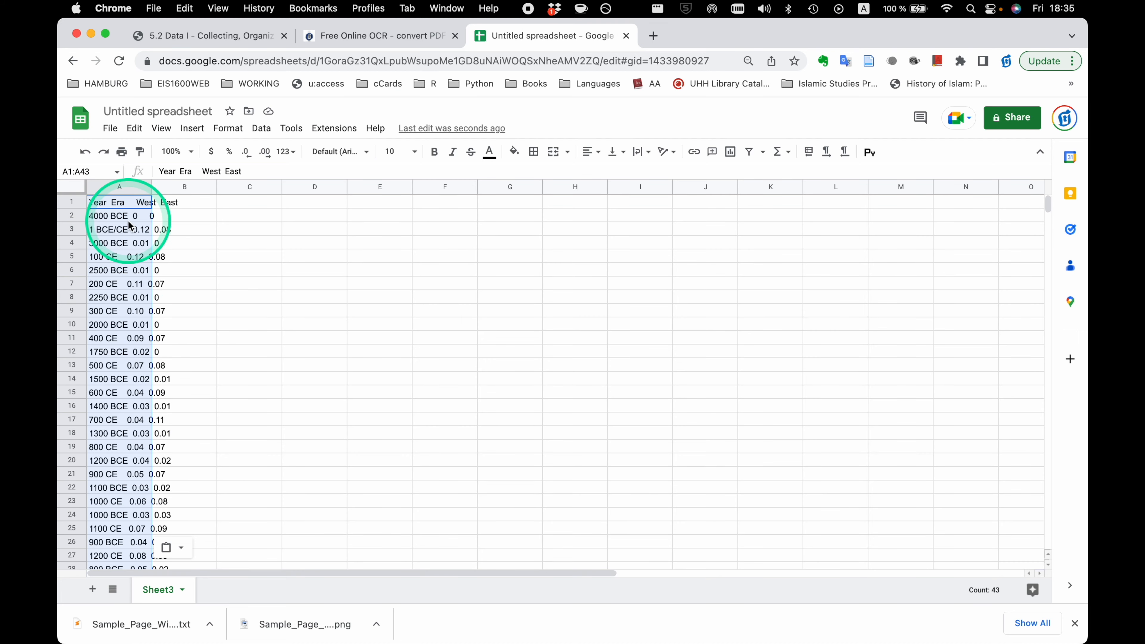
Clear the pasted data from column A and switch back to the text file in Sublime Text.
{"action": "key", "text": "BackSpace"}
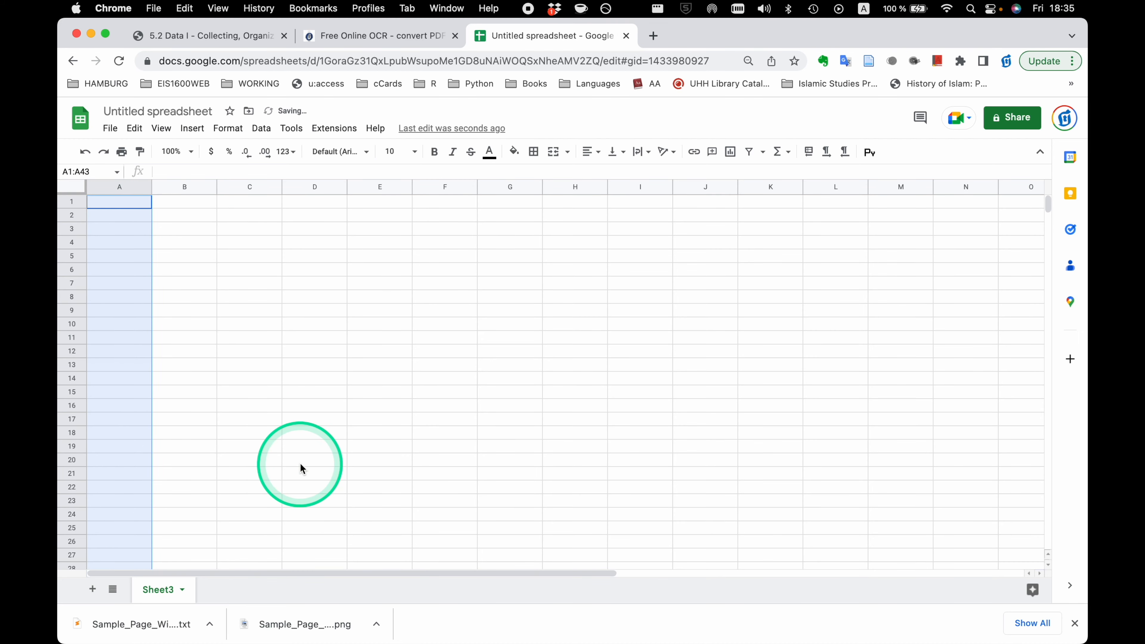
{"action": "key", "text": "ctrl+Up"}
{"action": "left_click", "coordinate": [445, 241]}
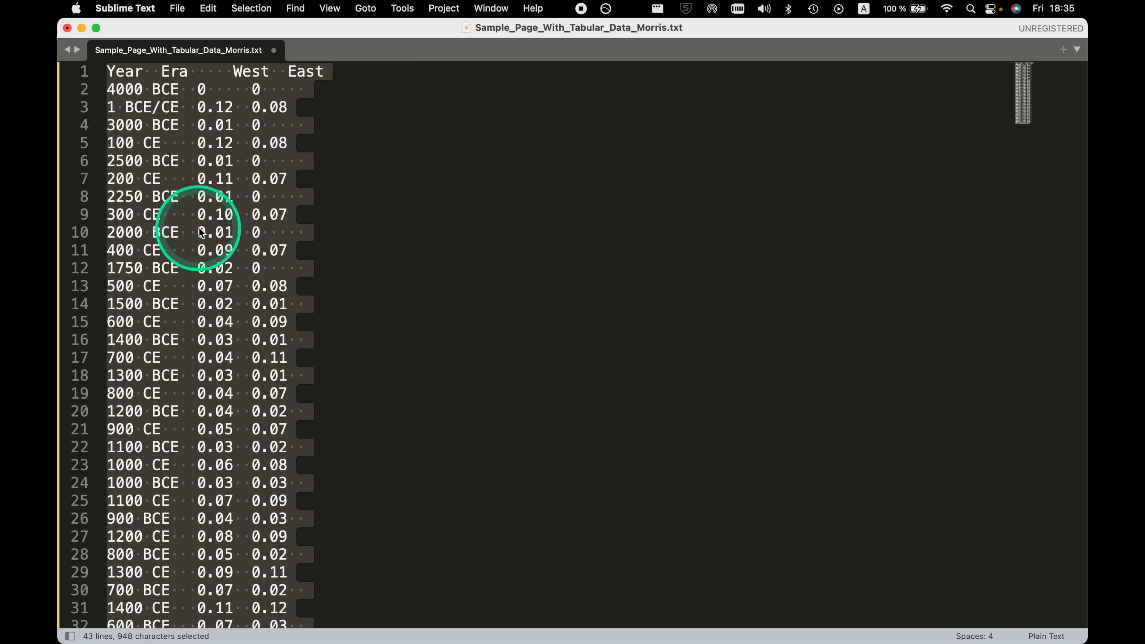
Open find and replace with regular expressions enabled and set the search pattern to a space followed by +.
{"action": "left_click", "coordinate": [351, 310]}
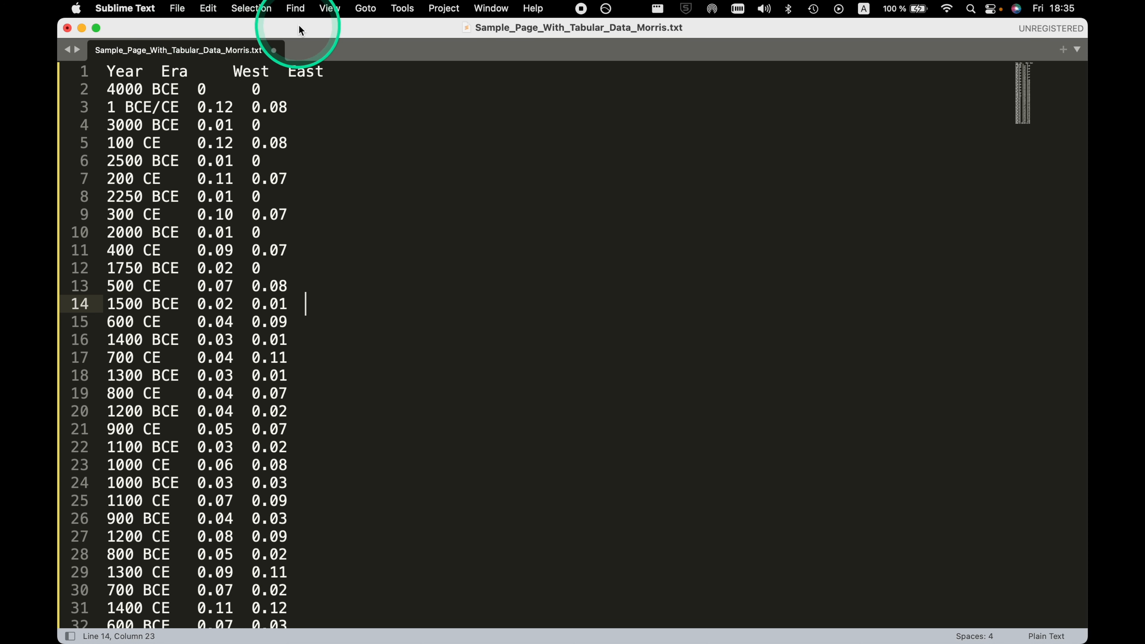
{"action": "left_click", "coordinate": [296, 9]}
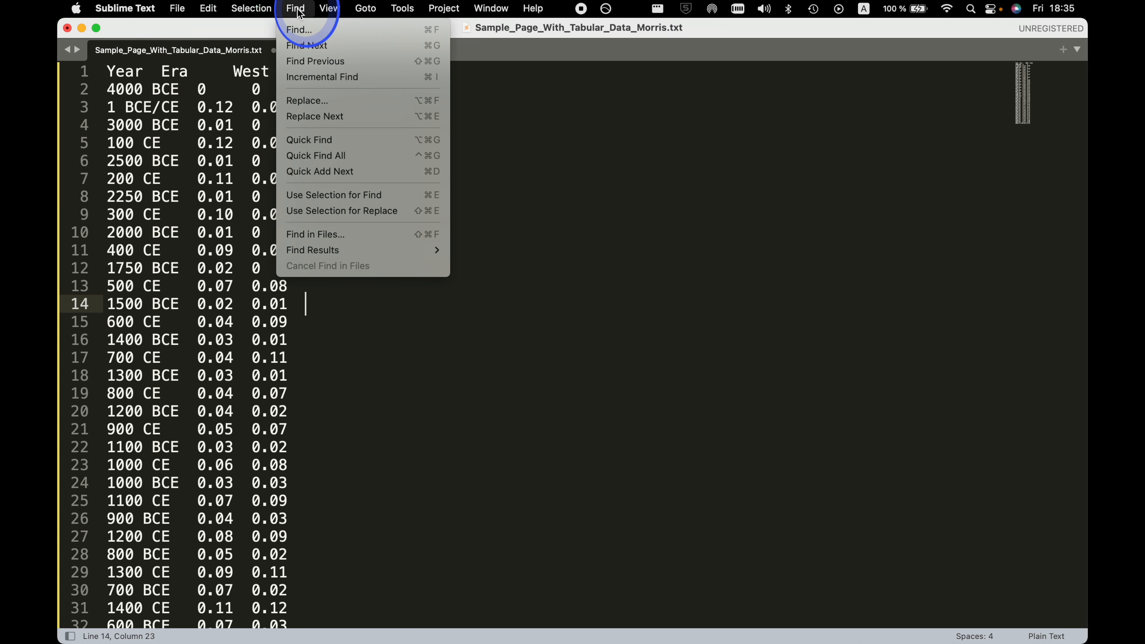
{"action": "left_click", "coordinate": [313, 103]}
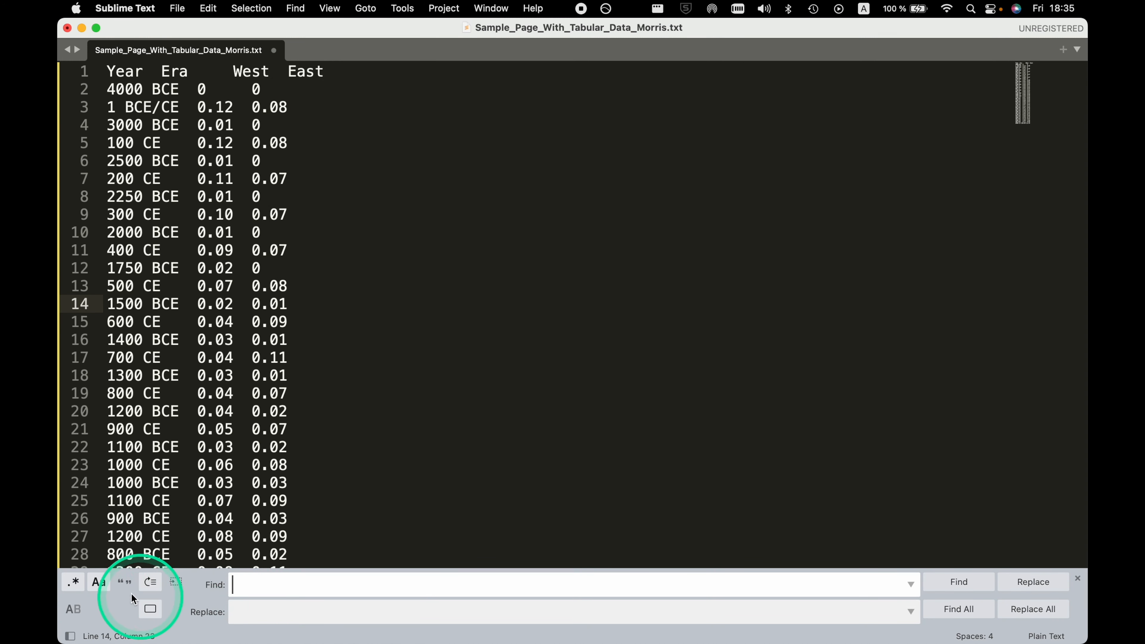
{"action": "left_click", "coordinate": [73, 584]}
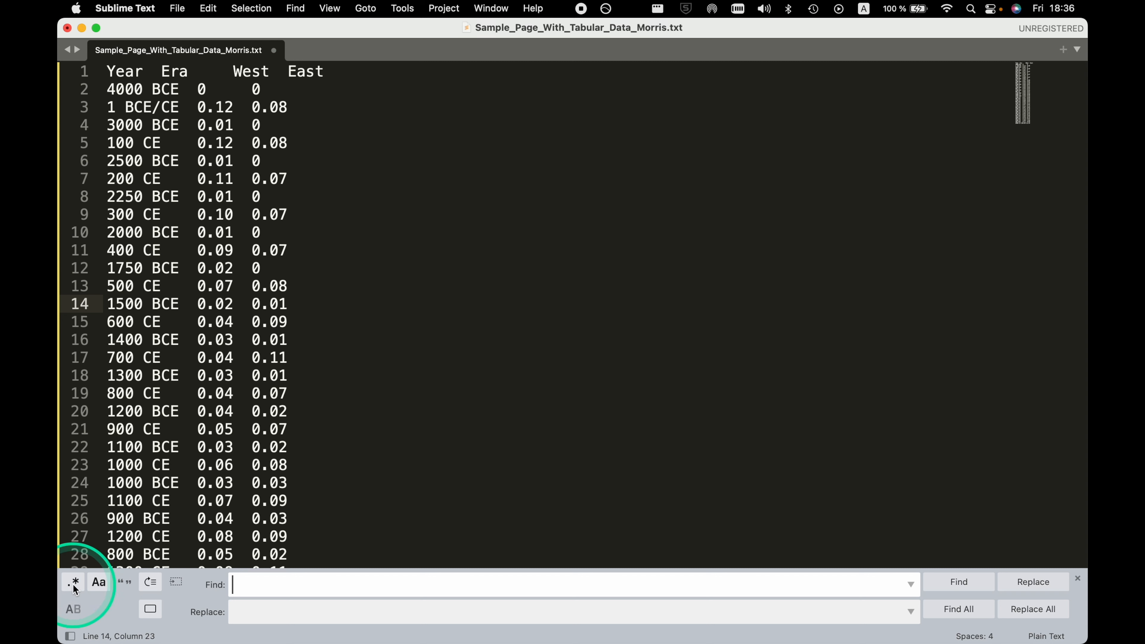
{"action": "left_click", "coordinate": [74, 586]}
{"action": "left_click", "coordinate": [237, 589]}
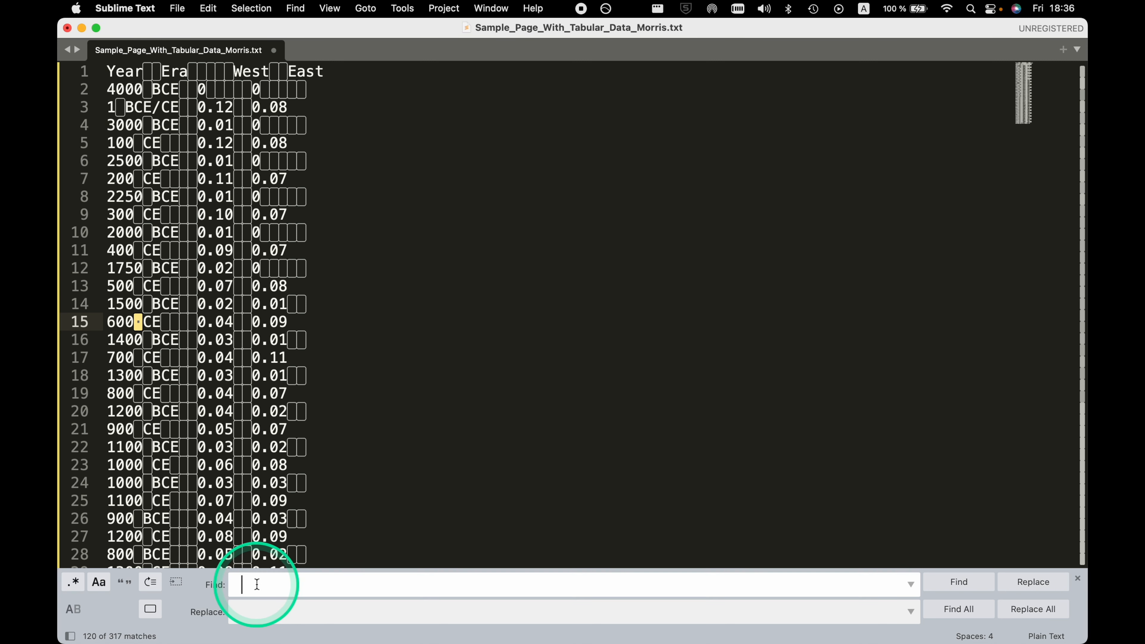
{"action": "type", "text": "+"}
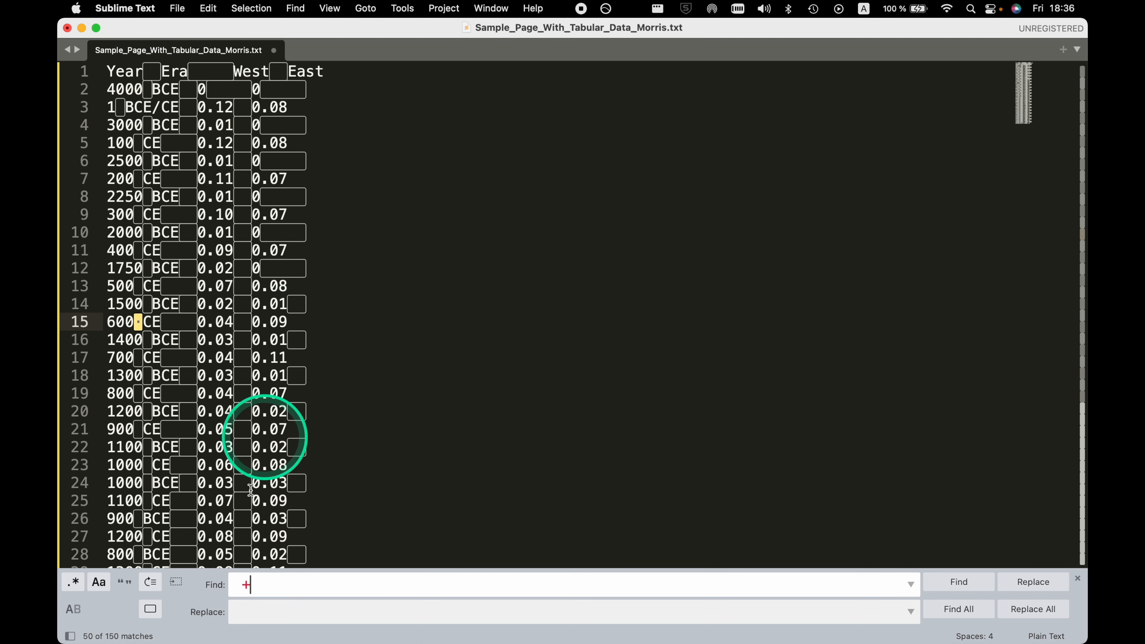
Enter \t as the replacement text and switch regular expression matching off.
{"action": "left_click", "coordinate": [247, 610]}
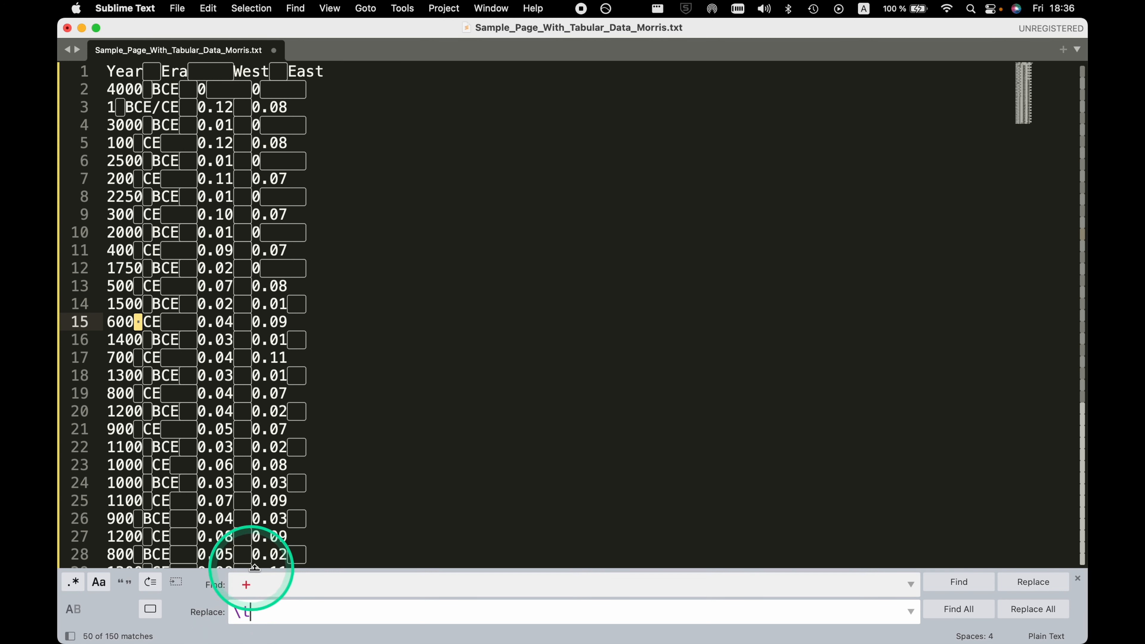
{"action": "left_click", "coordinate": [239, 616]}
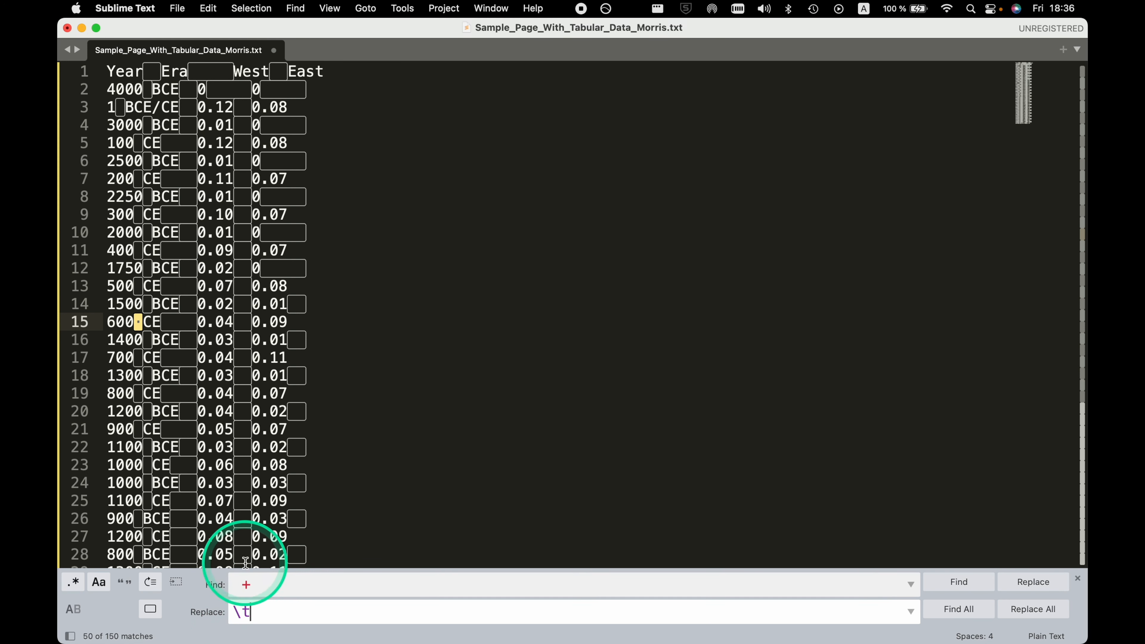
{"action": "key", "text": "BackSpace"}
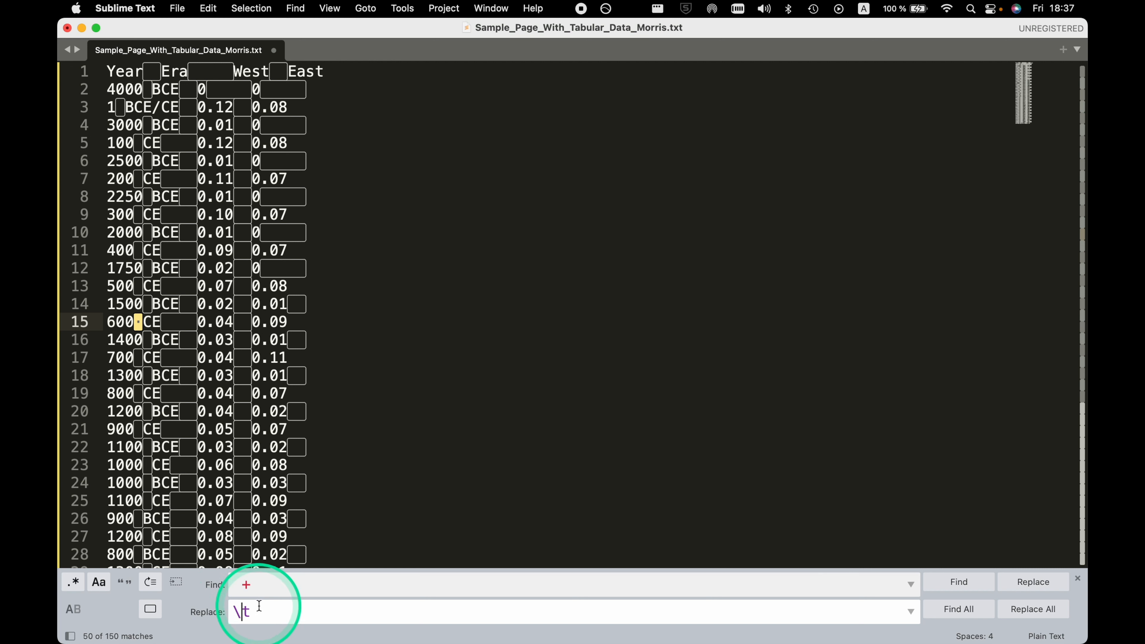
{"action": "left_click", "coordinate": [76, 584]}
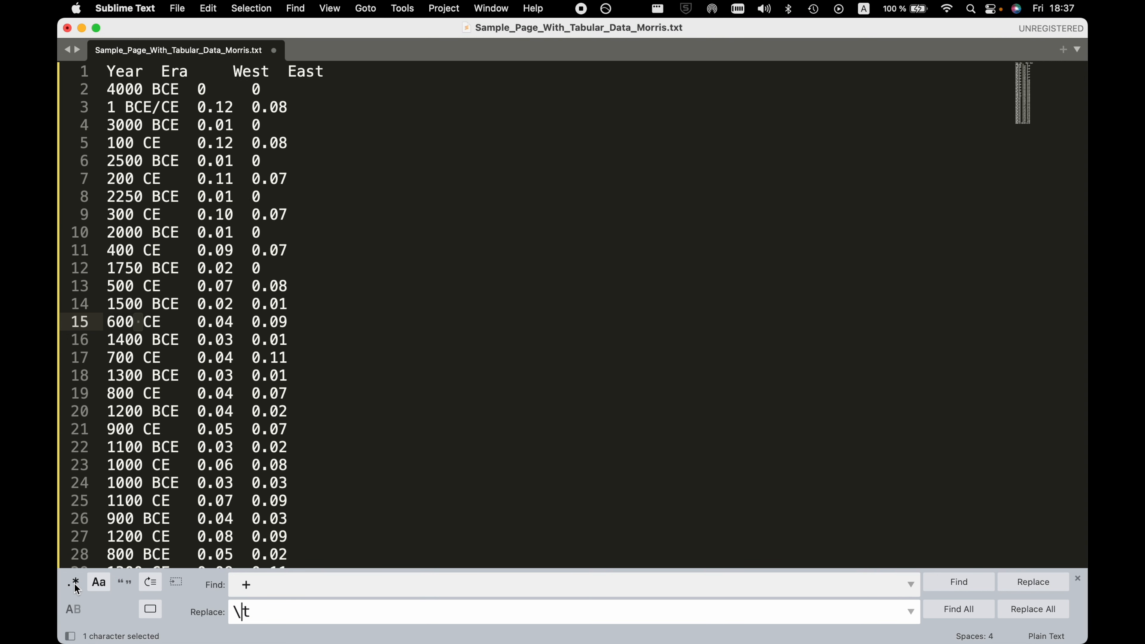
Replace every run of spaces with a tab using regular expression matching, and select the whole text to check the separators.
{"action": "left_click", "coordinate": [75, 585]}
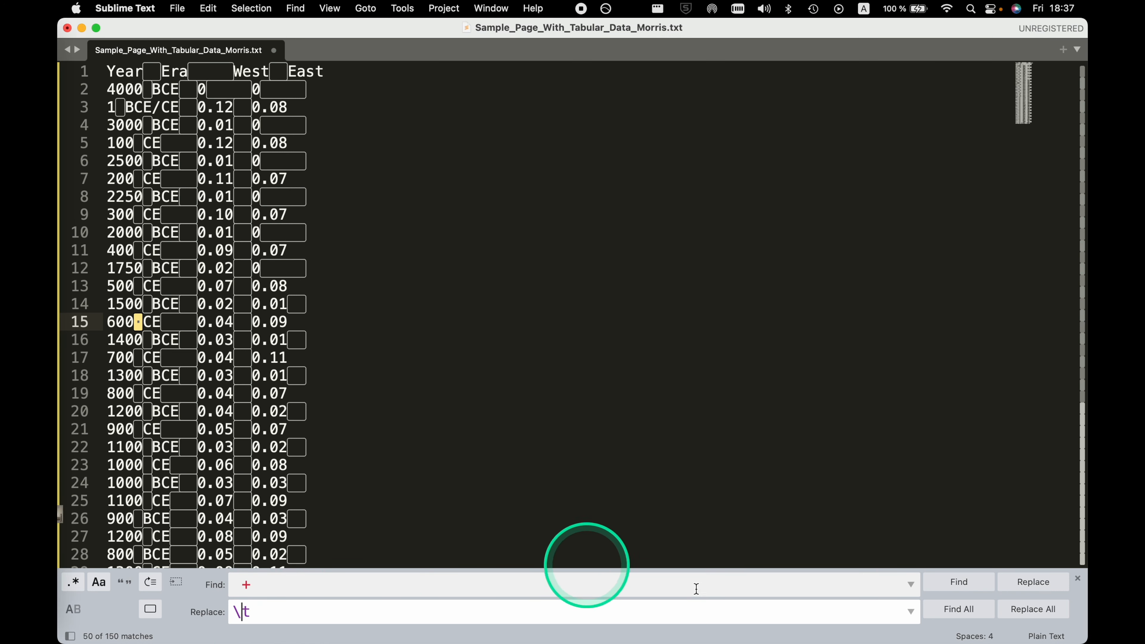
{"action": "left_click", "coordinate": [1030, 608]}
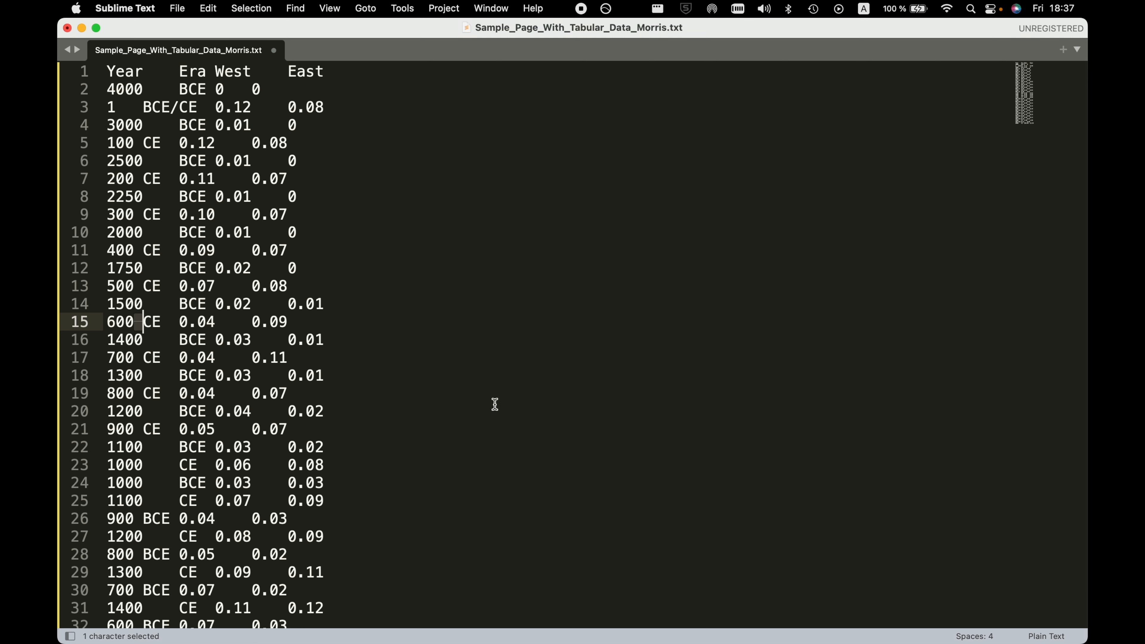
{"action": "key", "text": "super+alt+f"}
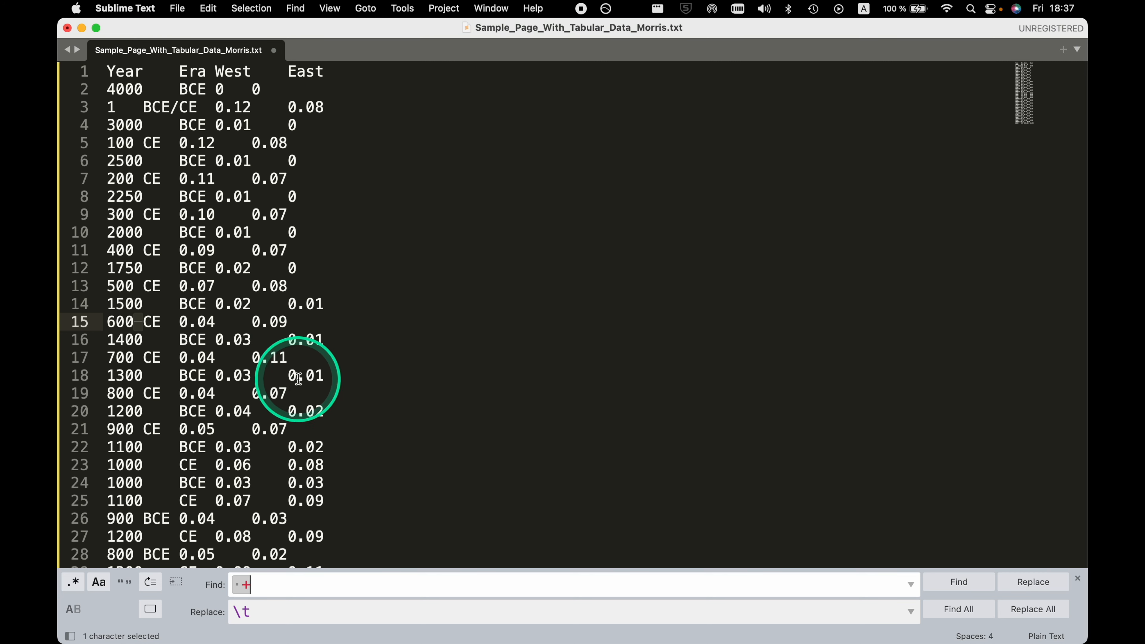
{"action": "left_click", "coordinate": [328, 373]}
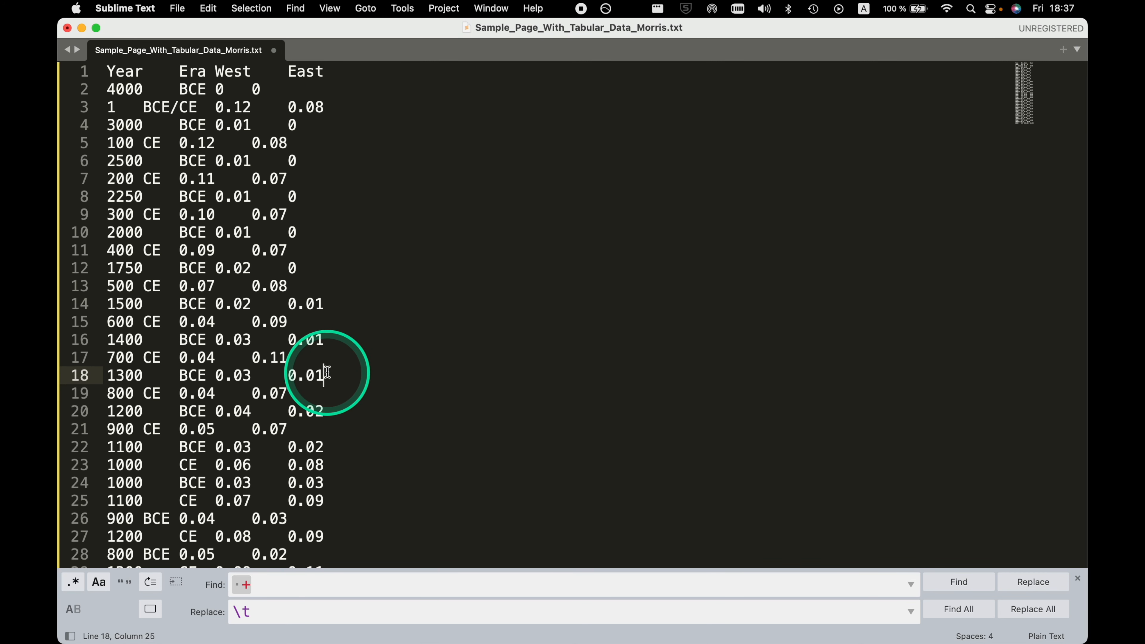
{"action": "key", "text": "super+a"}
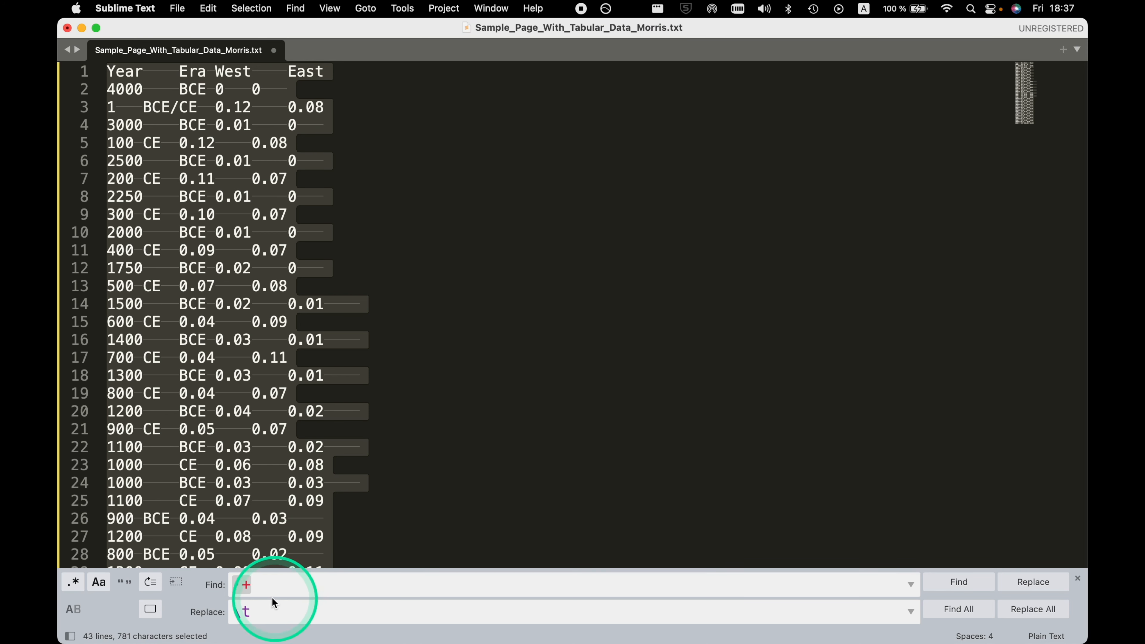
Remove the tabs at the line ends by replacing all matches of the regular expression \t$ with nothing.
{"action": "left_click", "coordinate": [266, 589]}
{"action": "key", "text": "Left"}
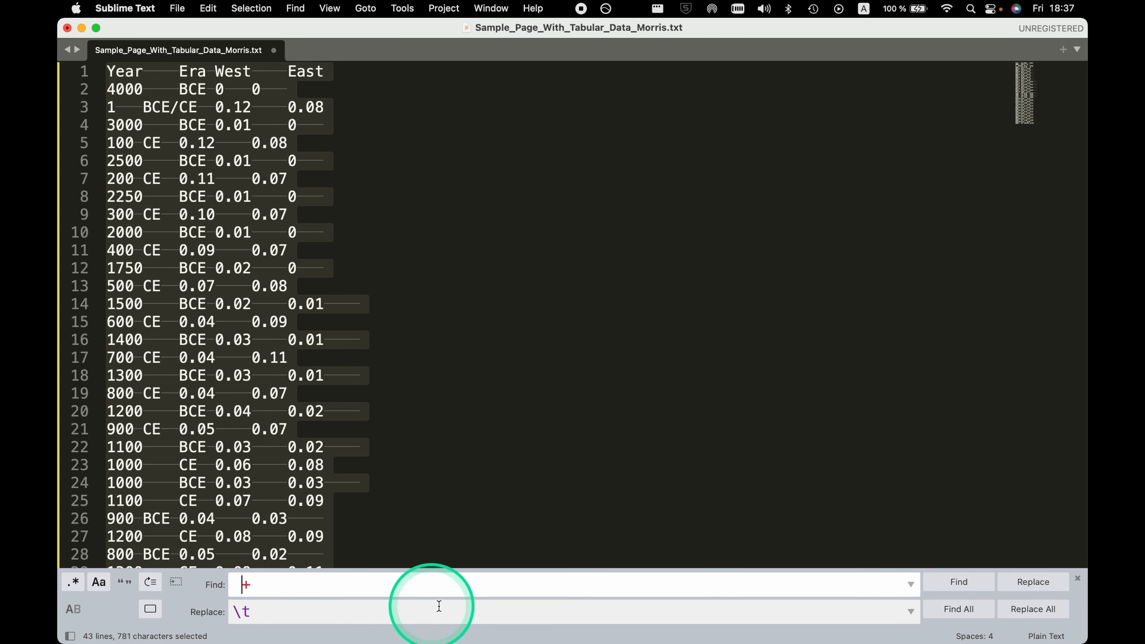
{"action": "key", "text": "BackSpace"}
{"action": "key", "text": "BackSpace"}
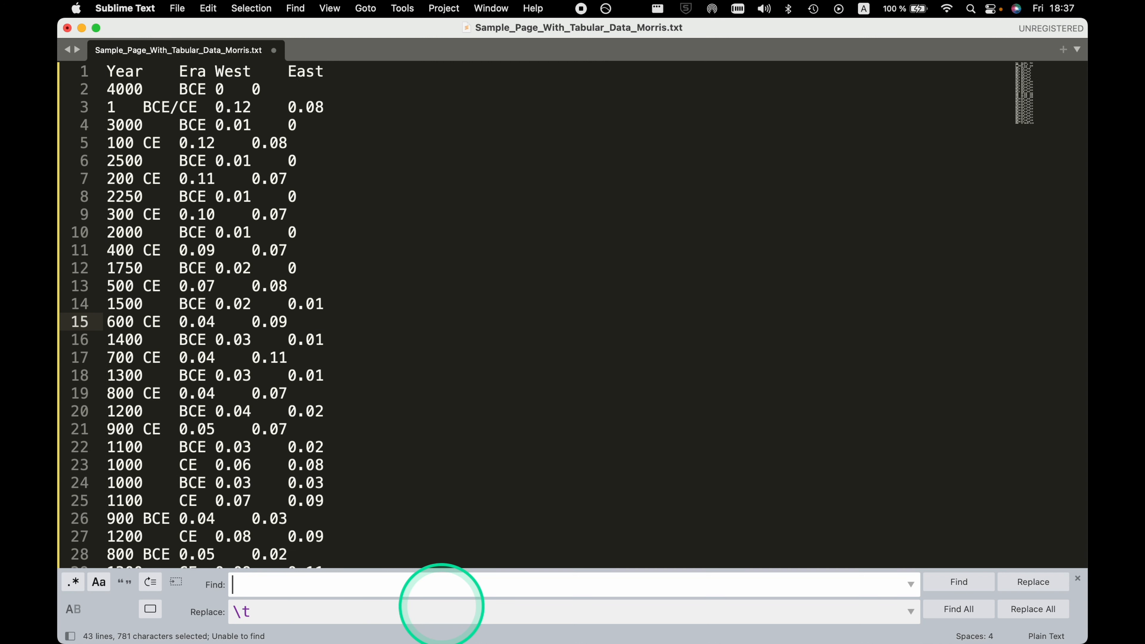
{"action": "type", "text": "\\t"}
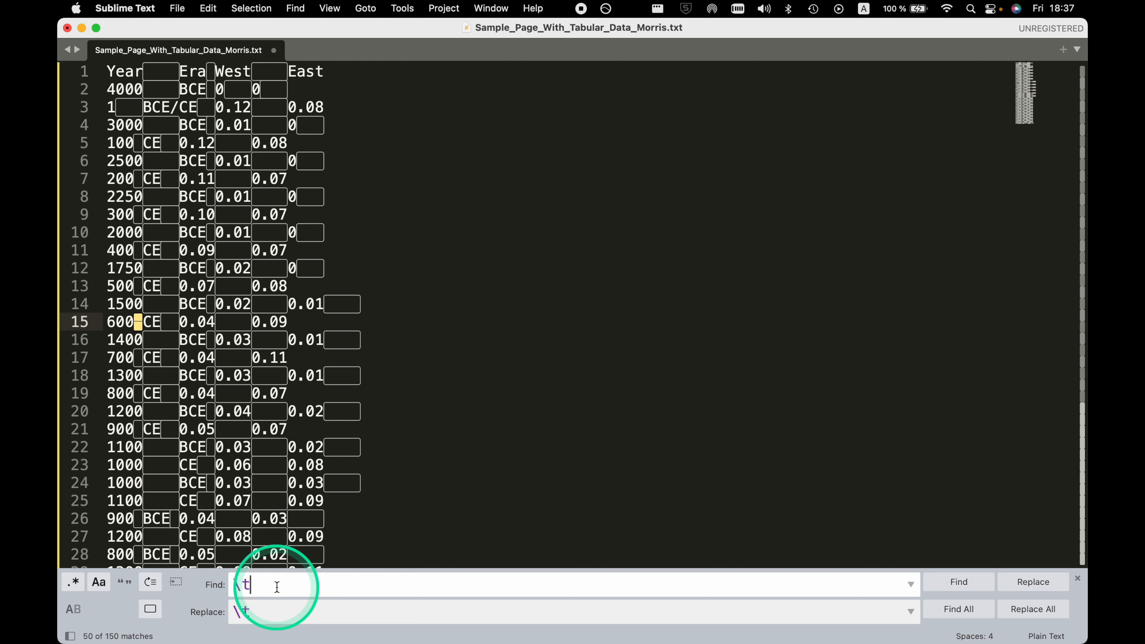
{"action": "type", "text": "$"}
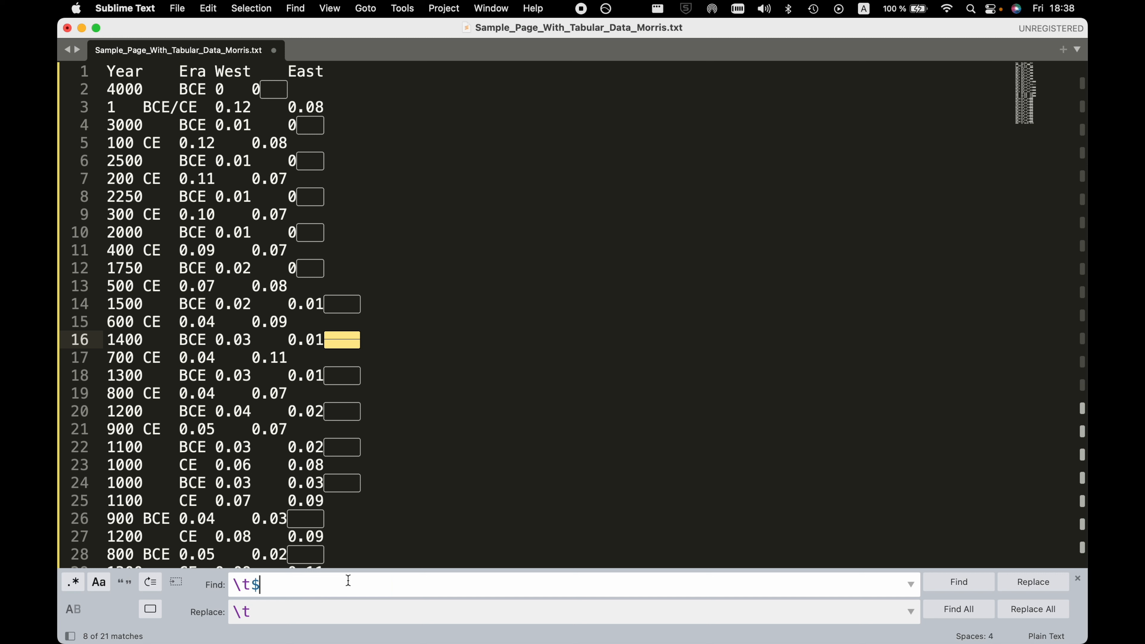
{"action": "left_click", "coordinate": [251, 609]}
{"action": "key", "text": "BackSpace"}
{"action": "key", "text": "BackSpace"}
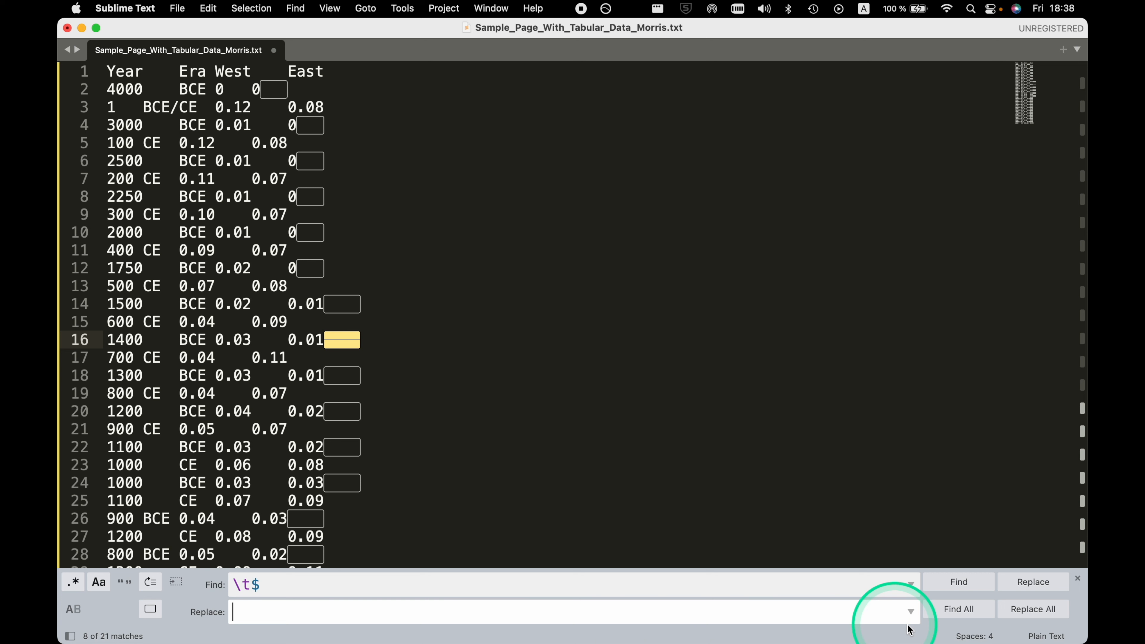
{"action": "left_click", "coordinate": [1029, 609]}
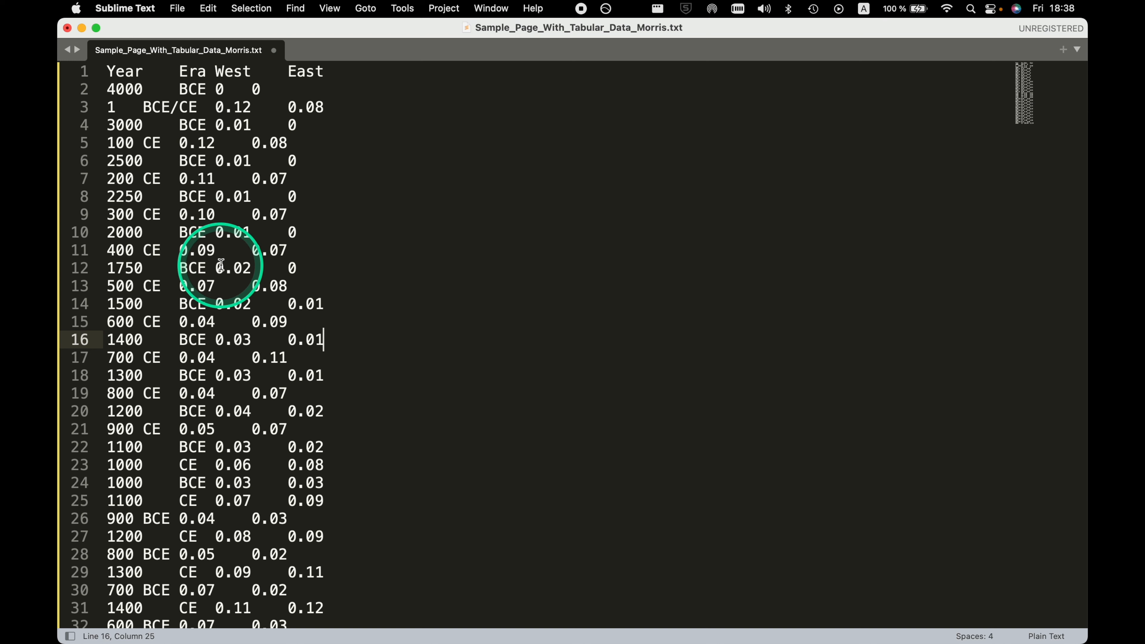
Copy the entire cleaned table, switch to the untitled Google Sheets spreadsheet in Chrome, and paste it at cell A1.
{"action": "key", "text": "super+a"}
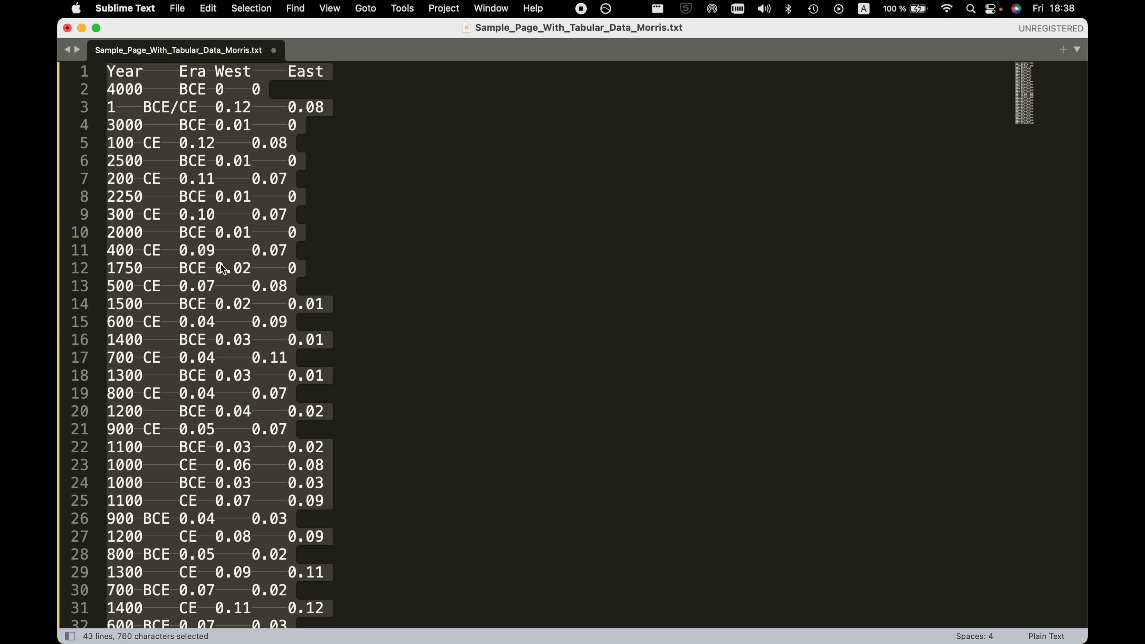
{"action": "key", "text": "super+c"}
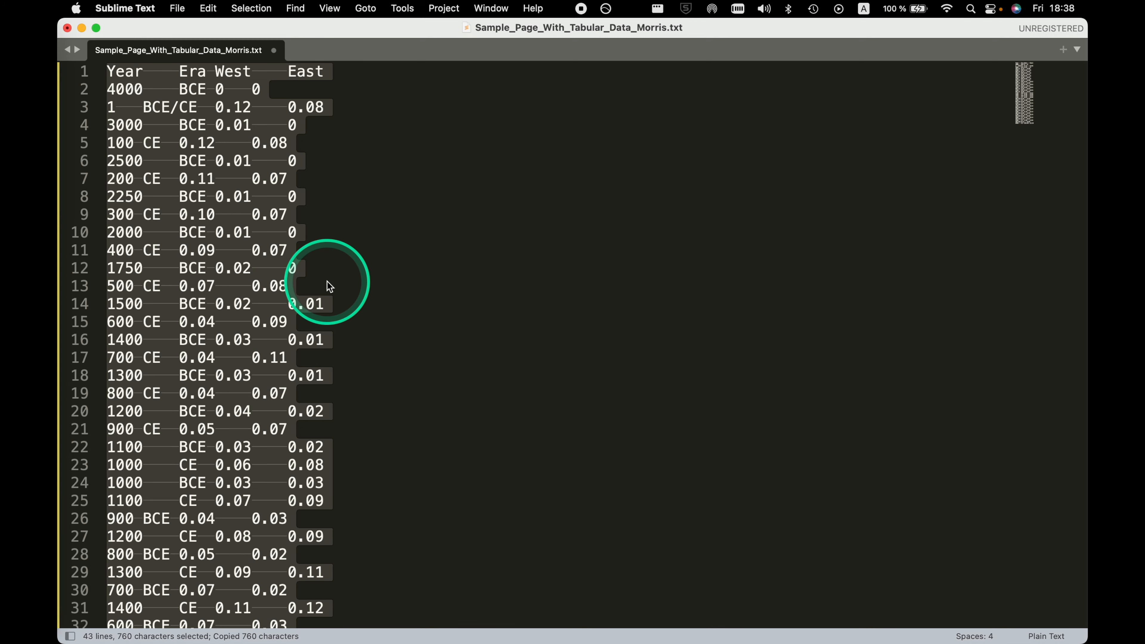
{"action": "key", "text": "ctrl+Up"}
{"action": "left_click", "coordinate": [234, 247]}
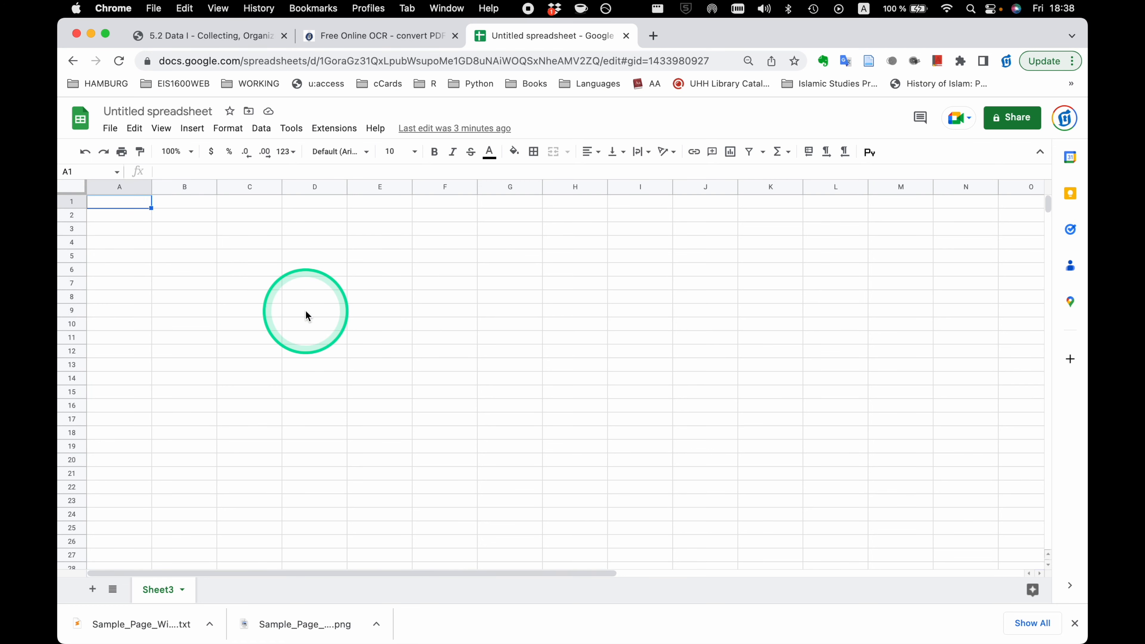
{"action": "key", "text": "super+v"}
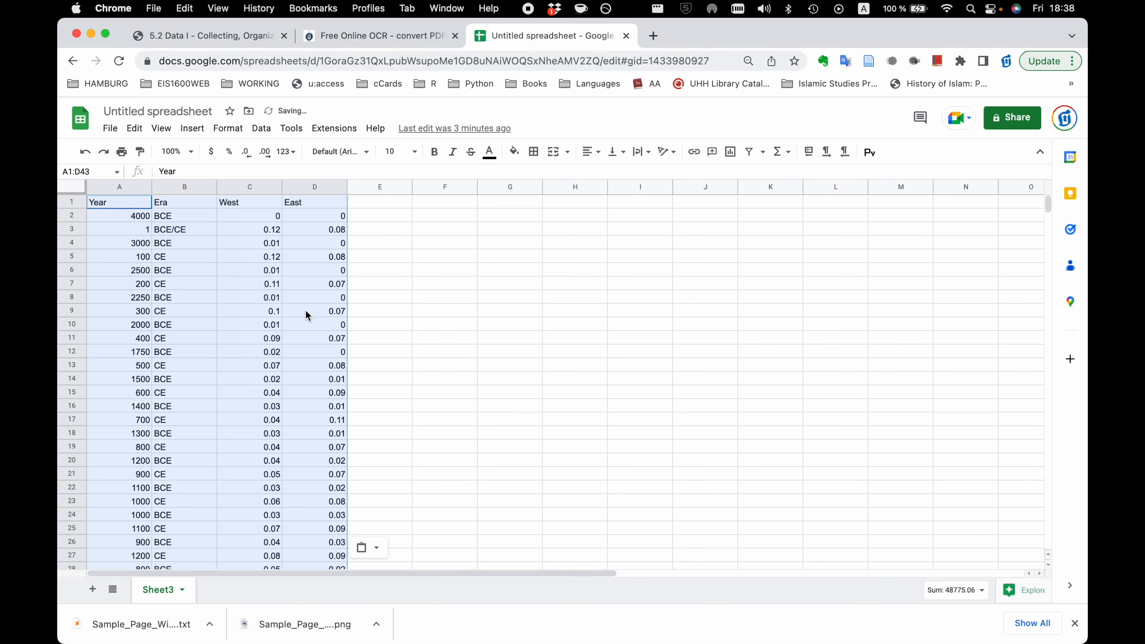
{"action": "scroll", "coordinate": [256, 385], "scroll_direction": "down", "scroll_amount": 10}
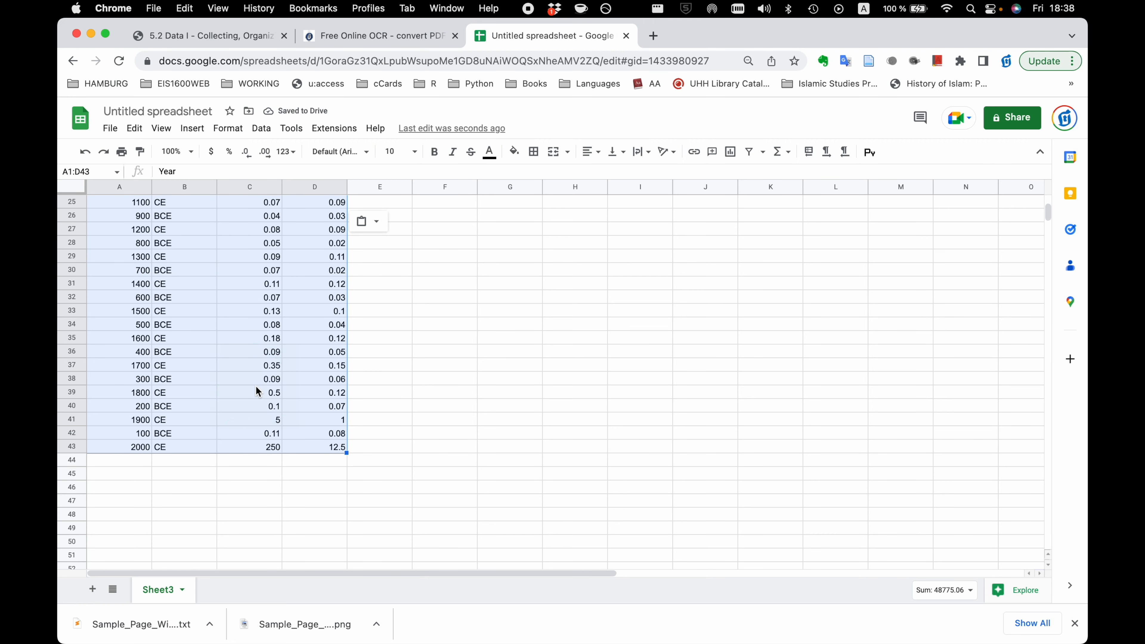
{"action": "scroll", "coordinate": [256, 386], "scroll_direction": "up", "scroll_amount": 5}
{"action": "scroll", "coordinate": [256, 385], "scroll_direction": "up", "scroll_amount": 5}
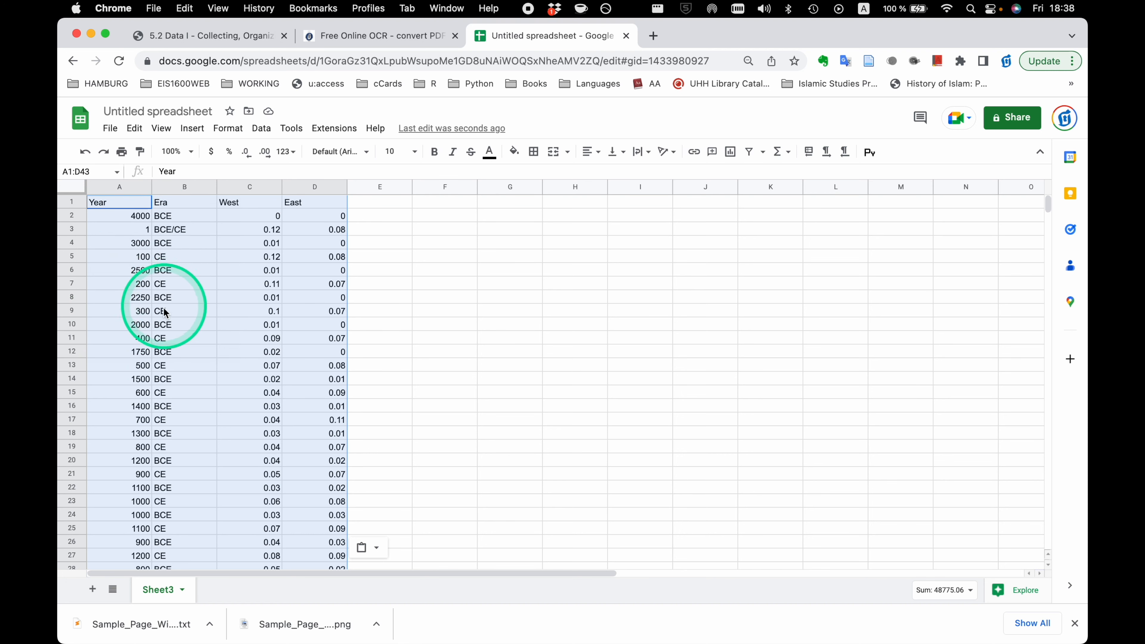
Make the BCE years in cells A2, A4 and A6 negative: -4000, -3000 and -2500.
{"action": "left_click", "coordinate": [123, 218]}
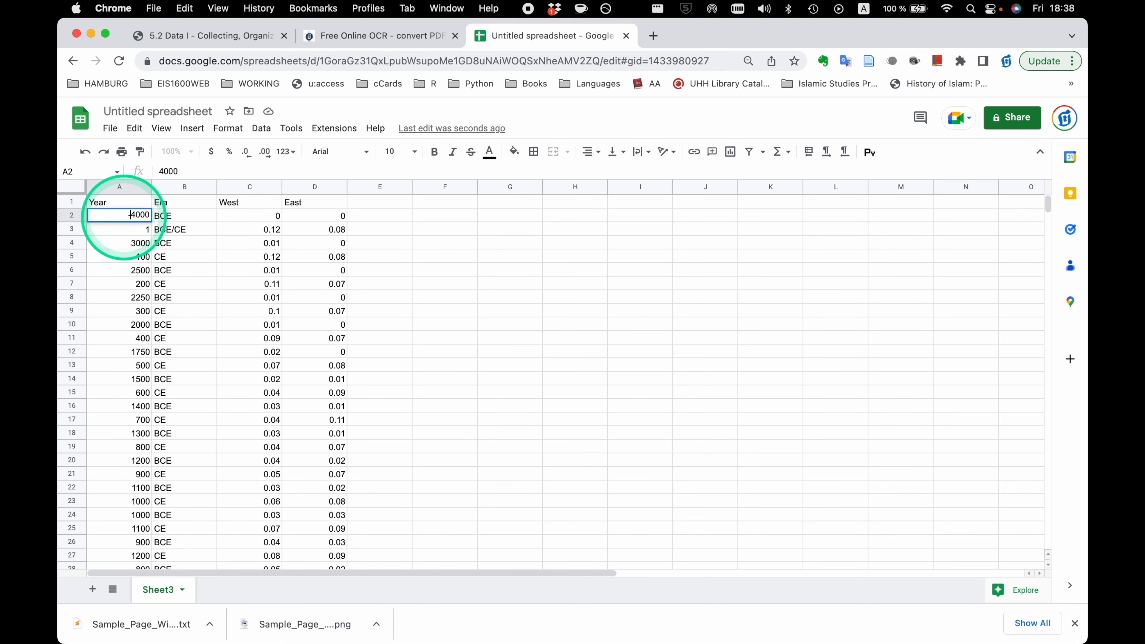
{"action": "type", "text": "-"}
{"action": "double_click", "coordinate": [123, 242]}
{"action": "left_click", "coordinate": [122, 242]}
{"action": "type", "text": "-"}
{"action": "double_click", "coordinate": [129, 270]}
{"action": "type", "text": "-"}
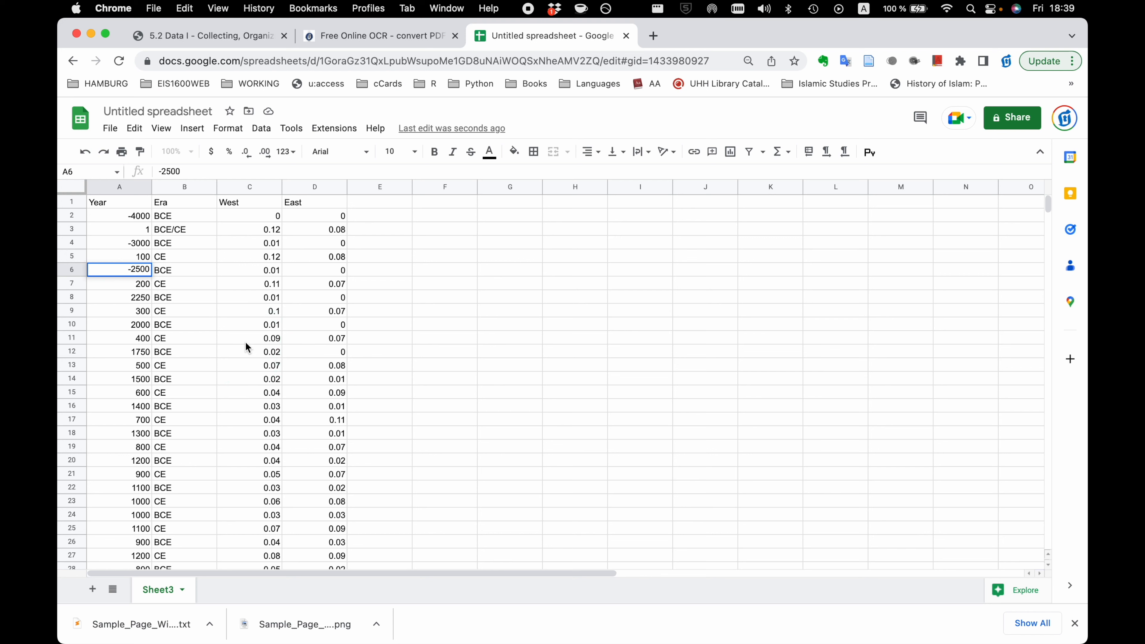
{"action": "left_click", "coordinate": [195, 301]}
{"action": "left_click", "coordinate": [158, 272]}
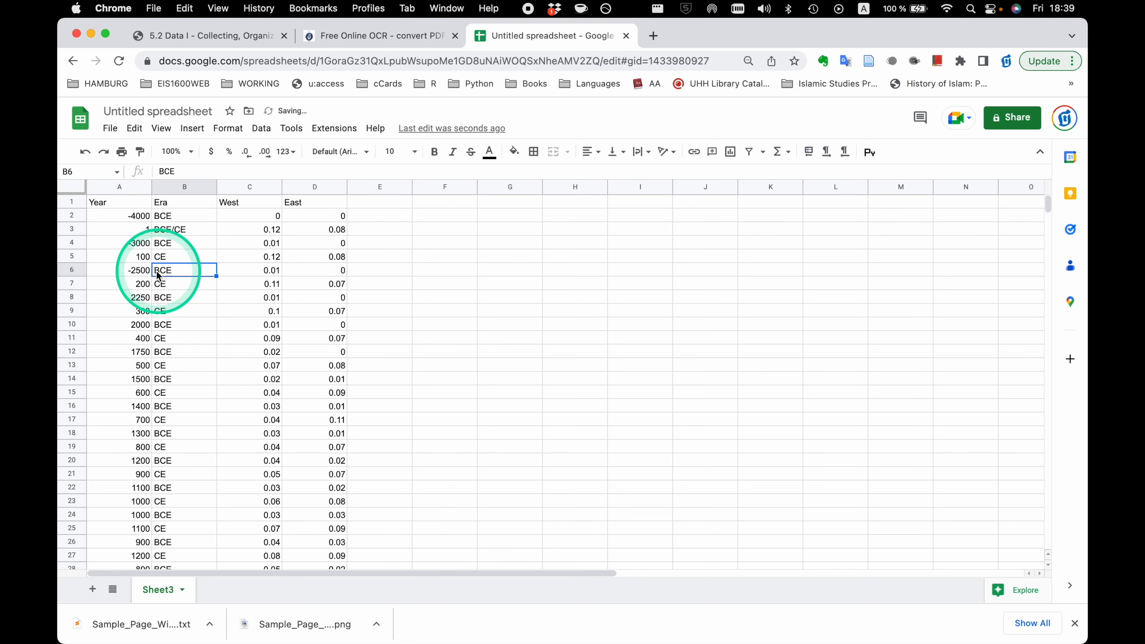
{"action": "left_click", "coordinate": [116, 272]}
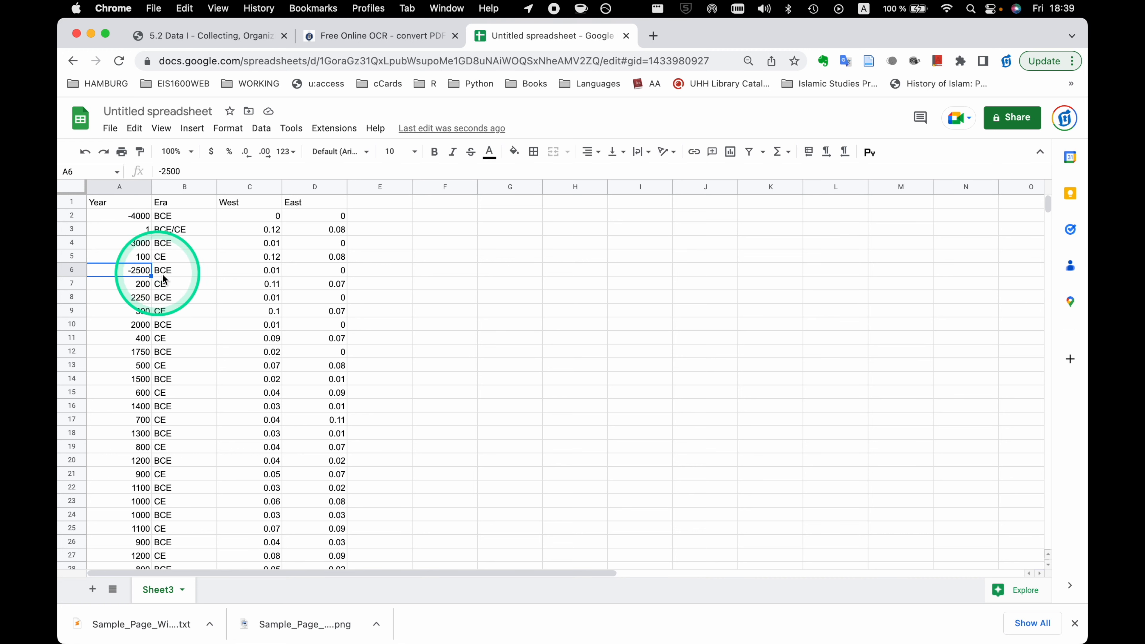
{"action": "left_click", "coordinate": [175, 274]}
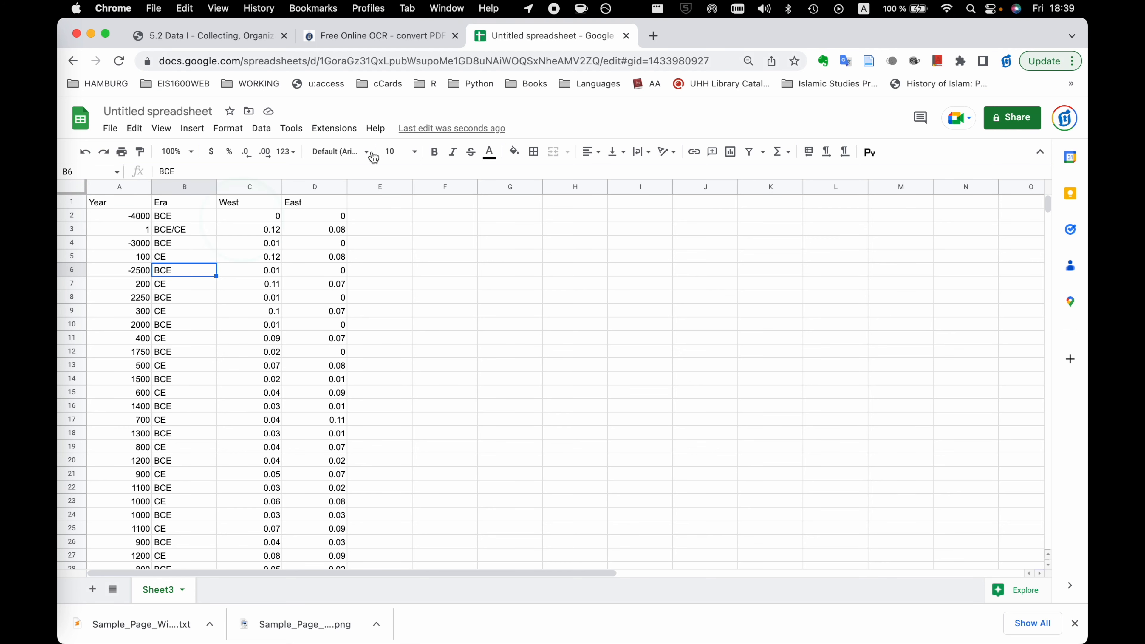
Search Google in a new tab for "tidyverse mutate if else if string contains".
{"action": "left_click", "coordinate": [653, 35]}
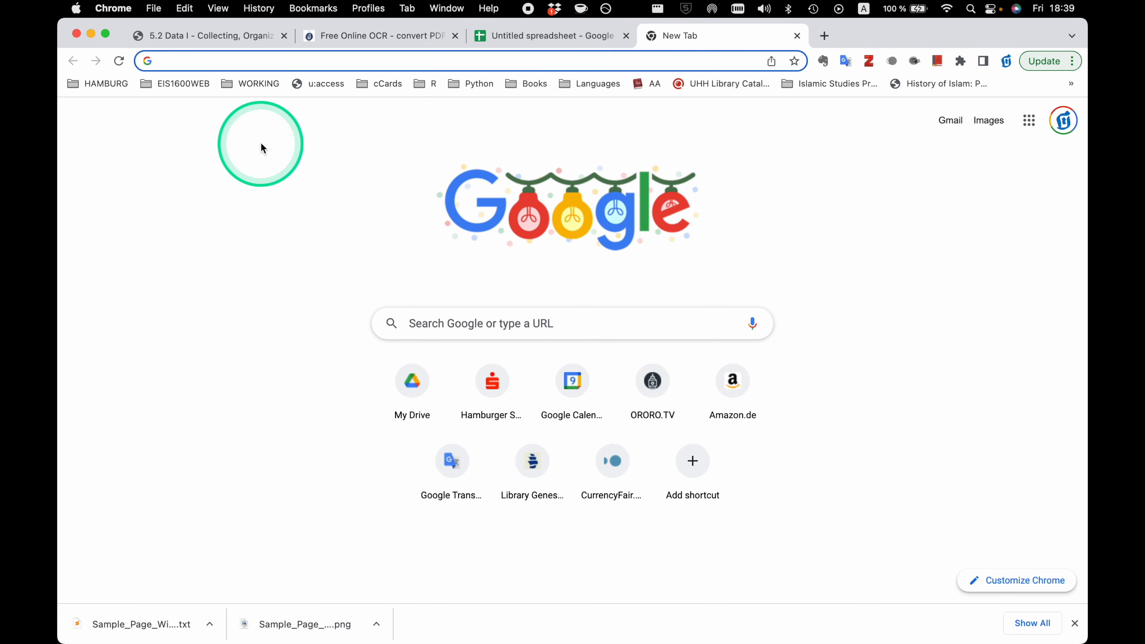
{"action": "type", "text": "mutate"}
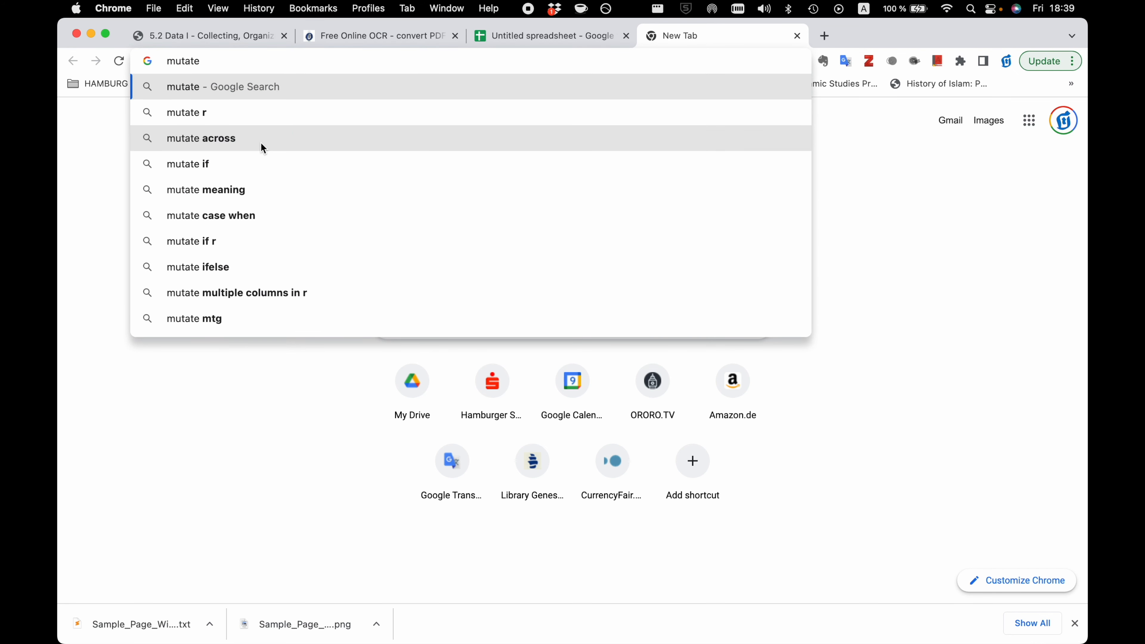
{"action": "key", "text": "super+Left"}
{"action": "type", "text": "tidyvers"}
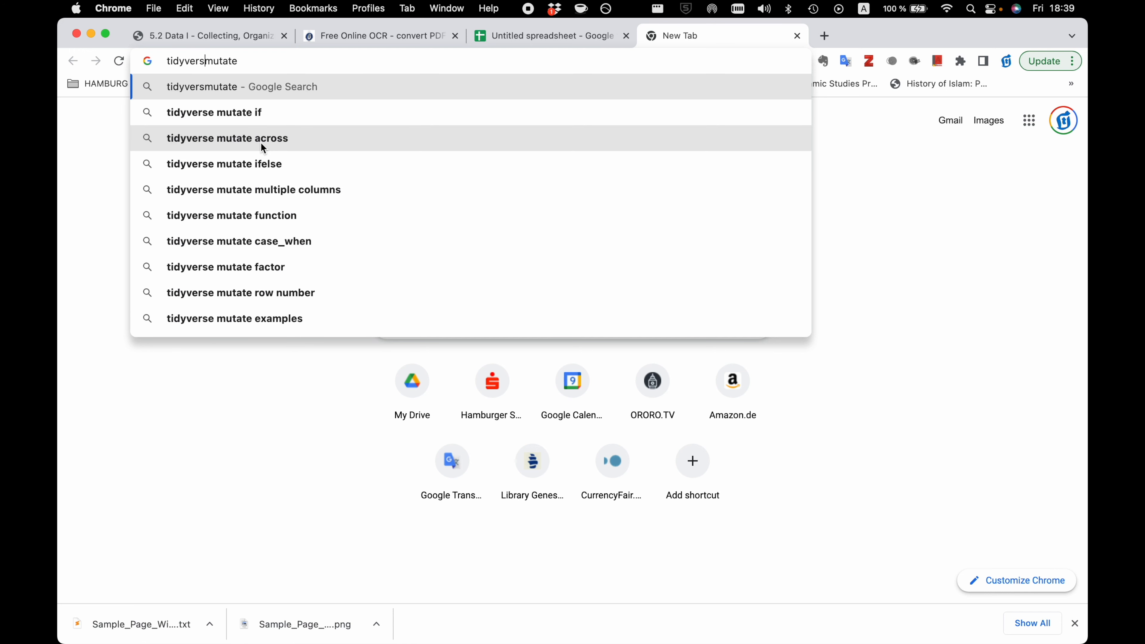
{"action": "type", "text": "e"}
{"action": "key", "text": "super+Right"}
{"action": "type", "text": "i"}
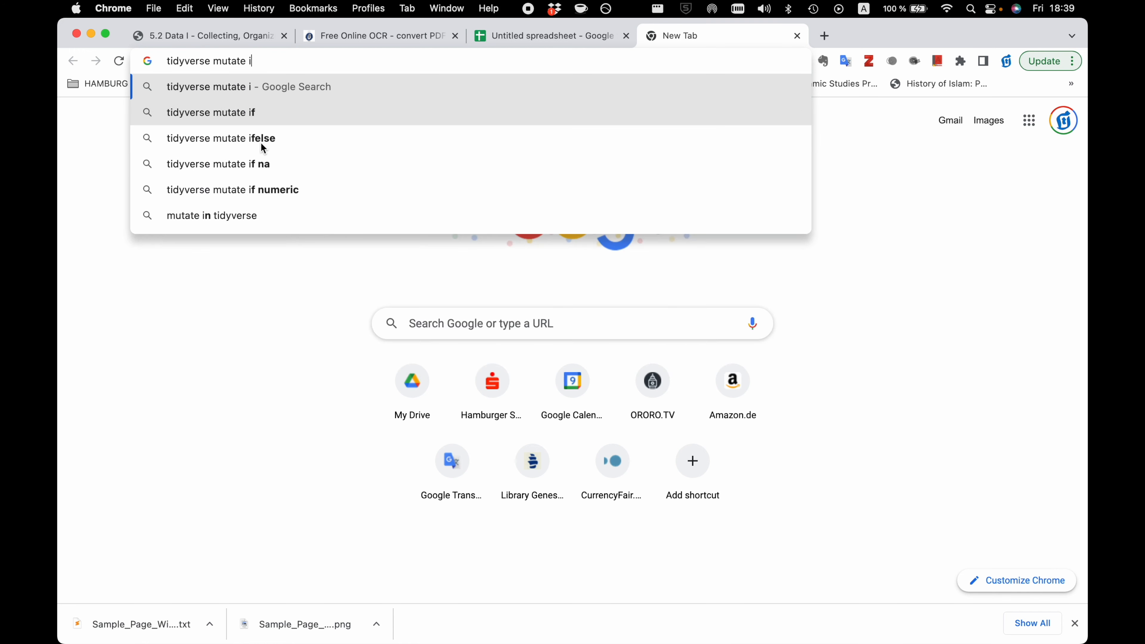
{"action": "type", "text": "f"}
{"action": "left_click", "coordinate": [266, 132]}
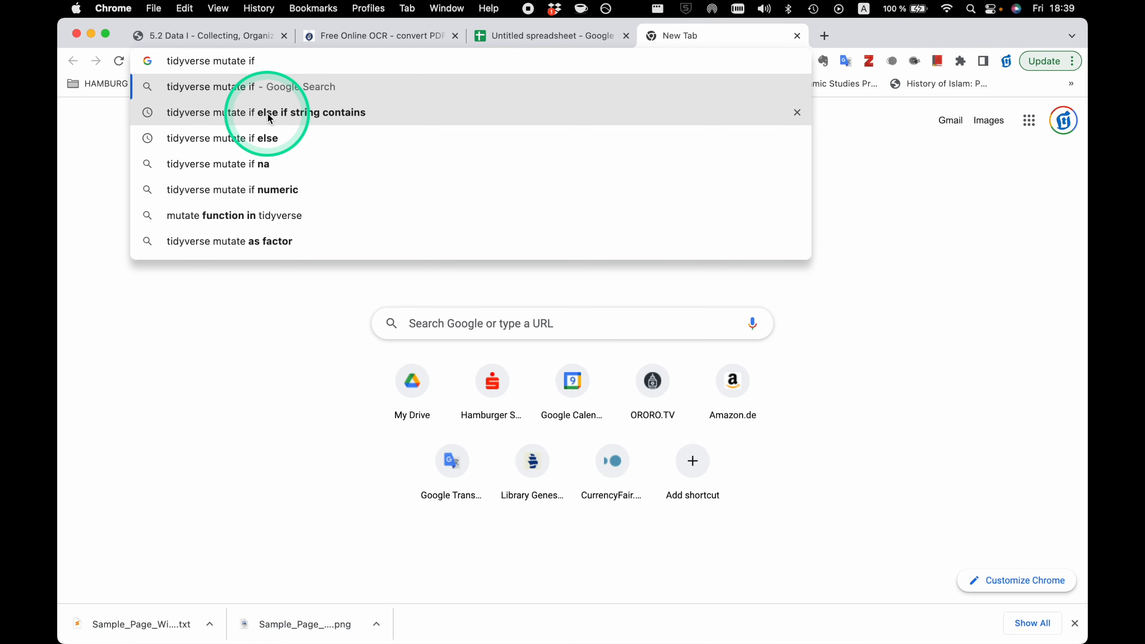
{"action": "left_click", "coordinate": [268, 117]}
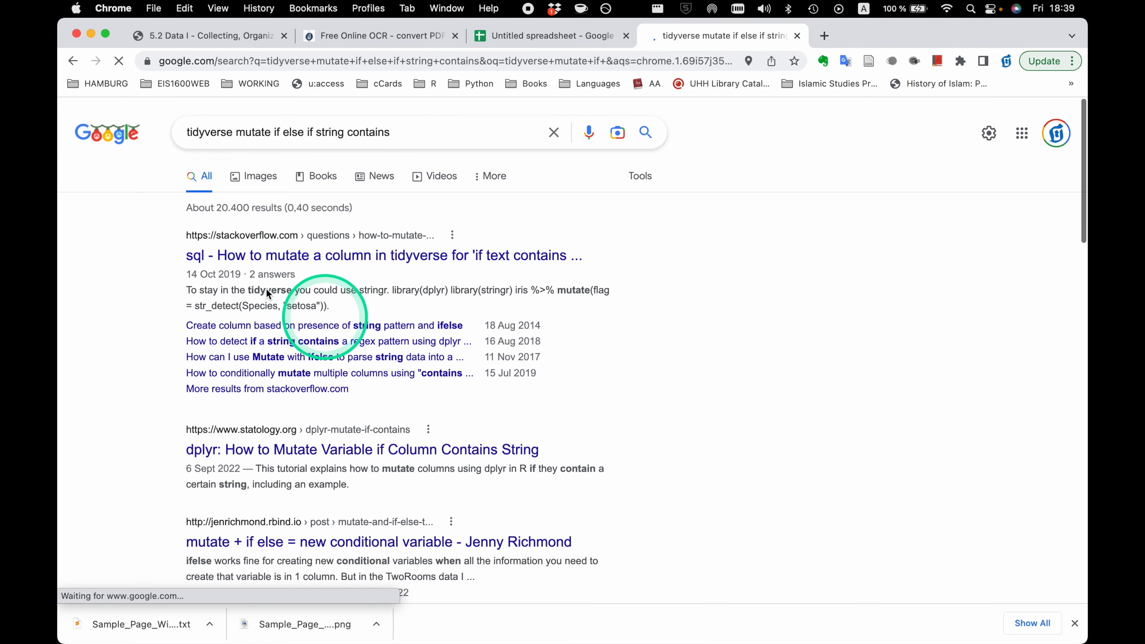
Look through the search results on conditional mutating in tidyverse and return to the Free Online OCR page.
{"action": "scroll", "coordinate": [258, 399], "scroll_direction": "down", "scroll_amount": 5}
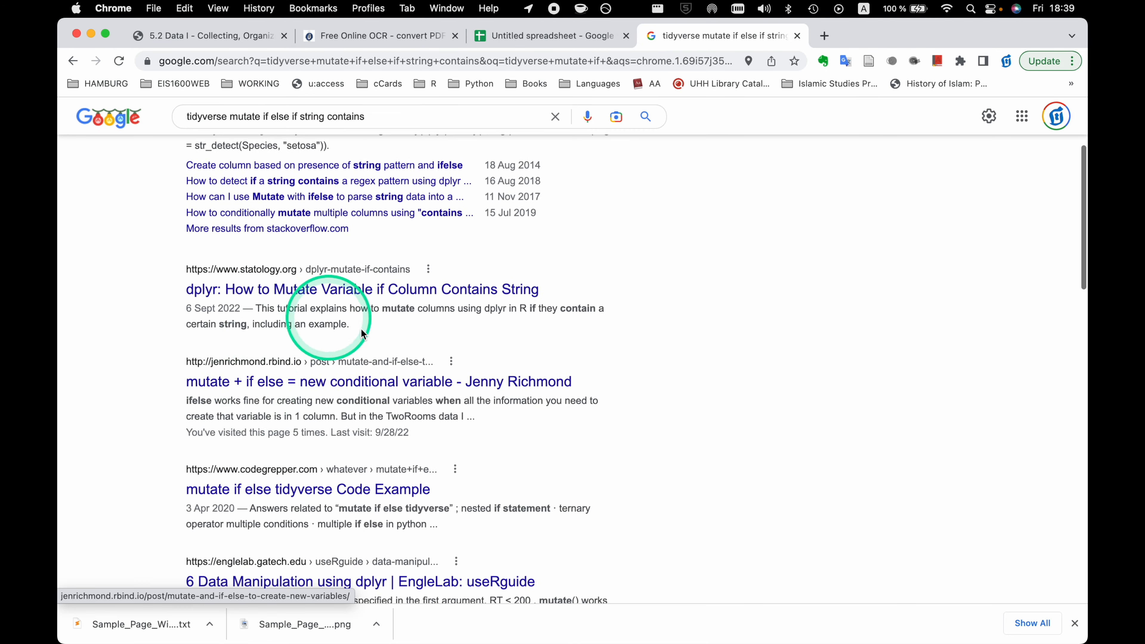
{"action": "scroll", "coordinate": [334, 496], "scroll_direction": "down", "scroll_amount": 3}
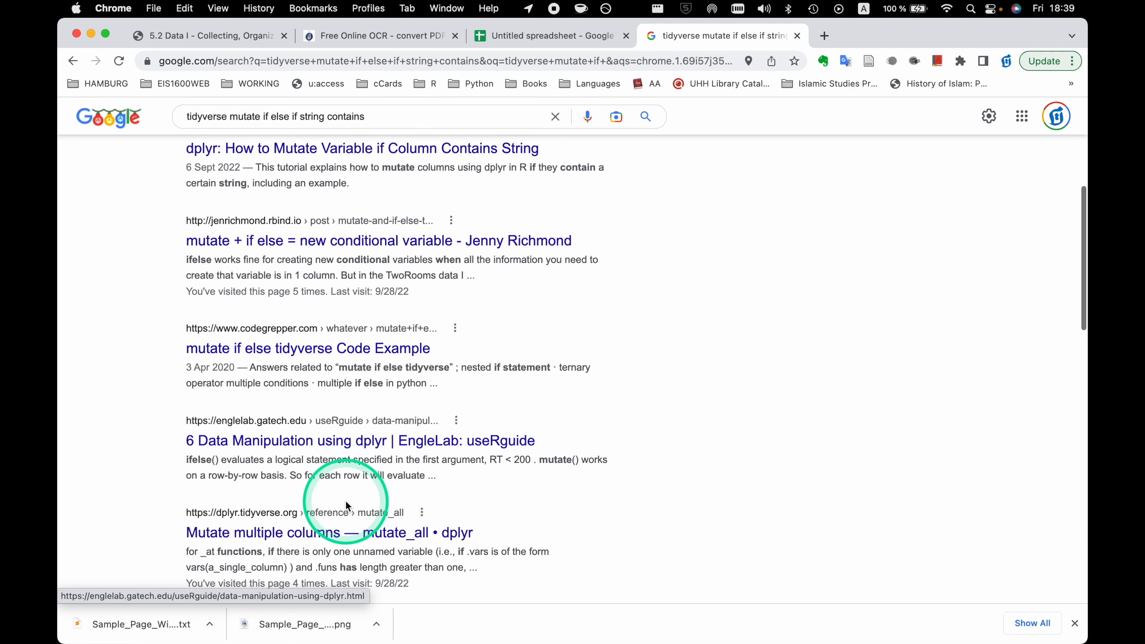
{"action": "scroll", "coordinate": [345, 501], "scroll_direction": "down", "scroll_amount": 5}
{"action": "scroll", "coordinate": [345, 501], "scroll_direction": "down", "scroll_amount": 6}
{"action": "scroll", "coordinate": [345, 501], "scroll_direction": "up", "scroll_amount": 11}
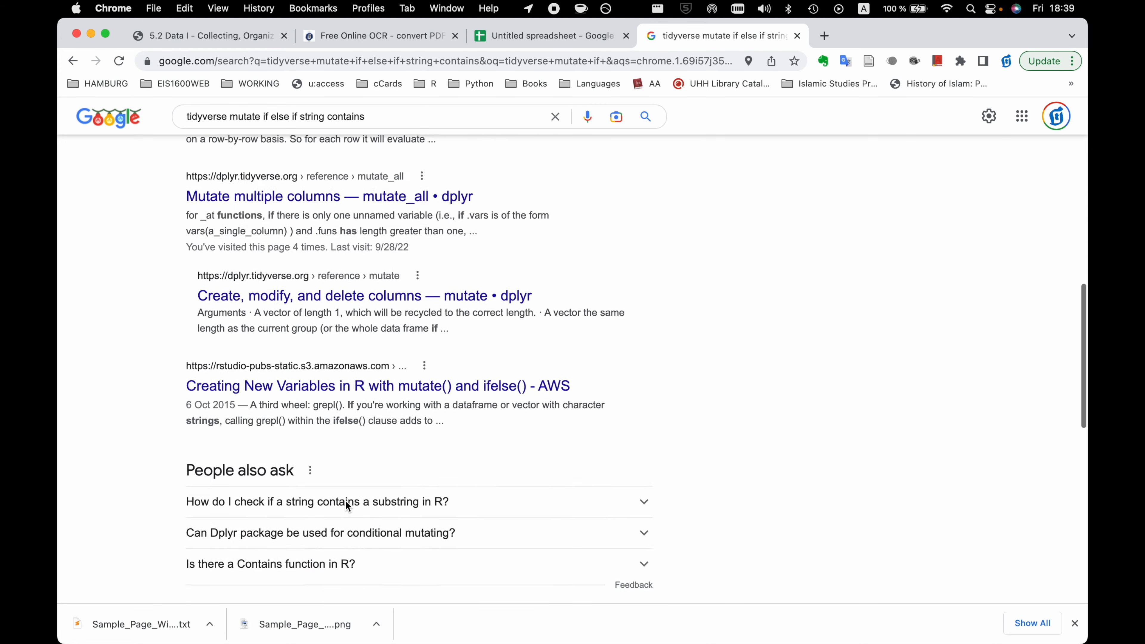
{"action": "scroll", "coordinate": [373, 299], "scroll_direction": "down", "scroll_amount": 6}
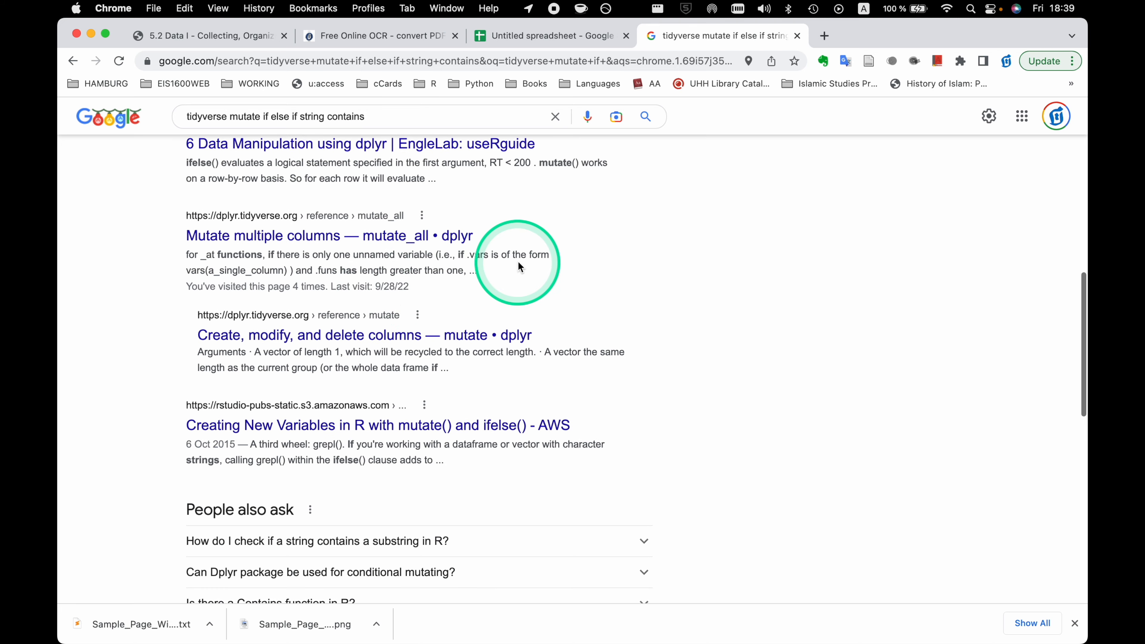
{"action": "scroll", "coordinate": [478, 207], "scroll_direction": "up", "scroll_amount": 10}
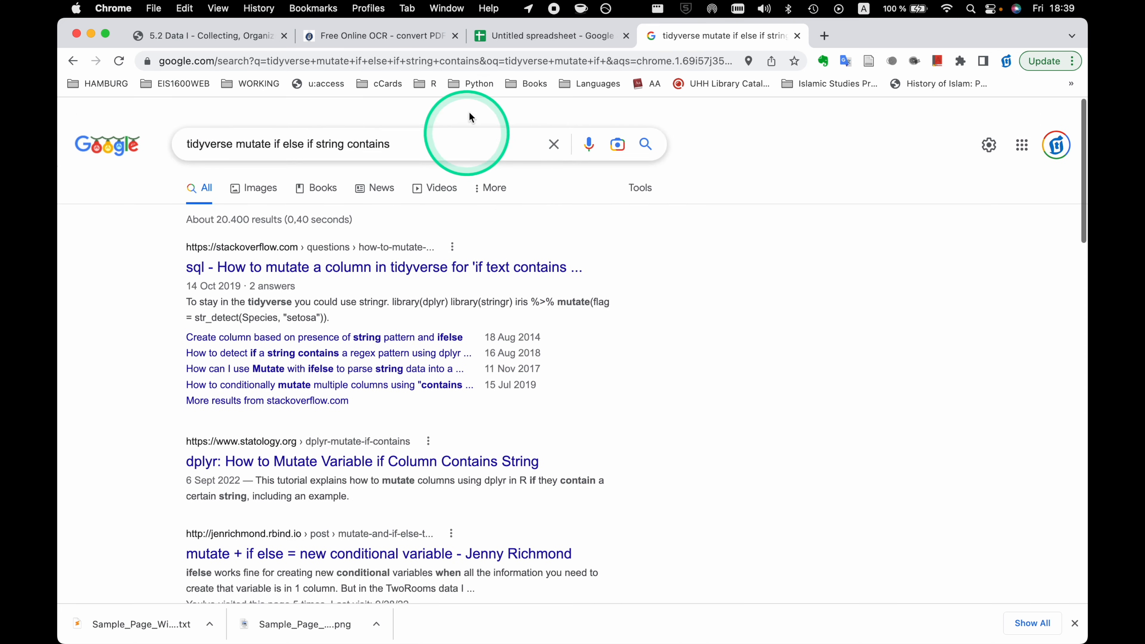
{"action": "left_click", "coordinate": [512, 36]}
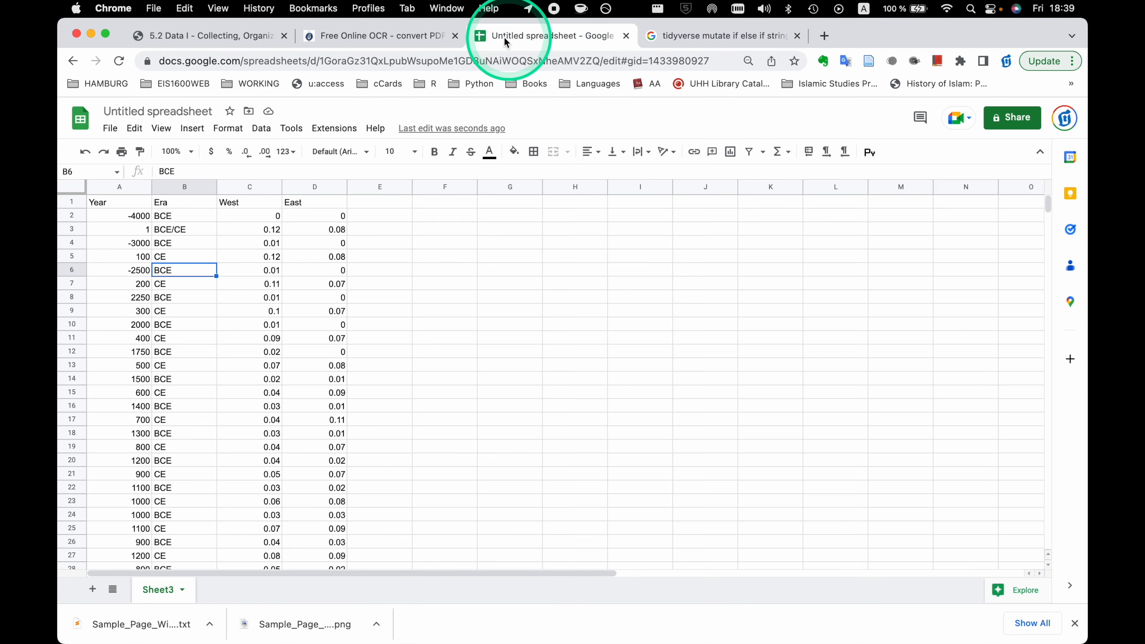
{"action": "left_click", "coordinate": [392, 39]}
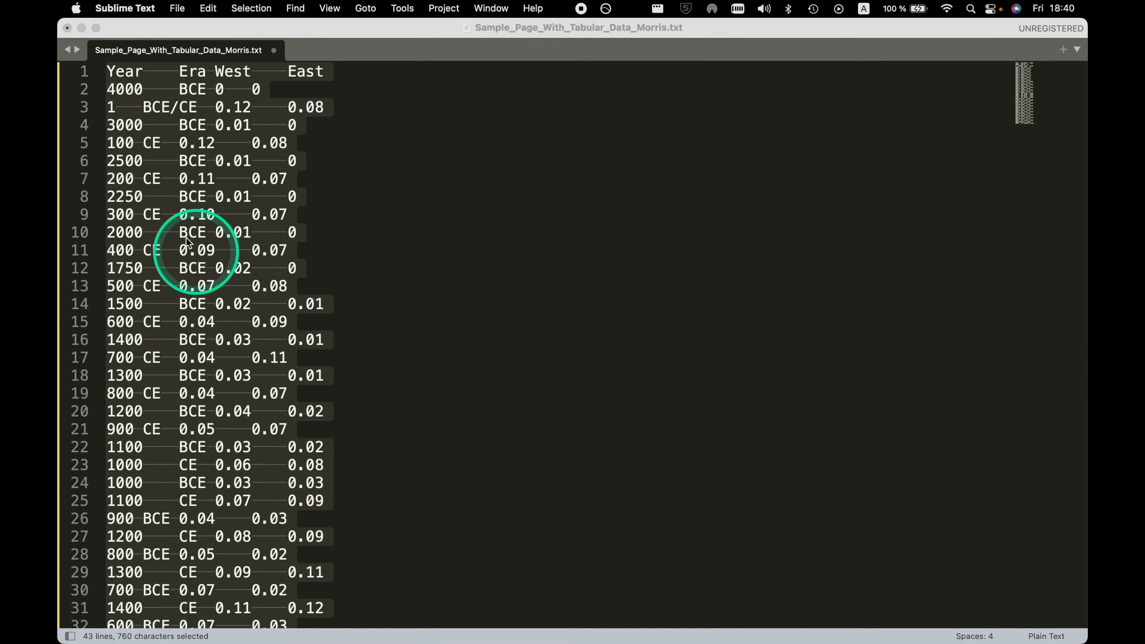
Switch to Sublime Text and save the cleaned table in Downloads as Sample_Page_With_Tabular_Data_Morris.tsv.
{"action": "key", "text": "super+a"}
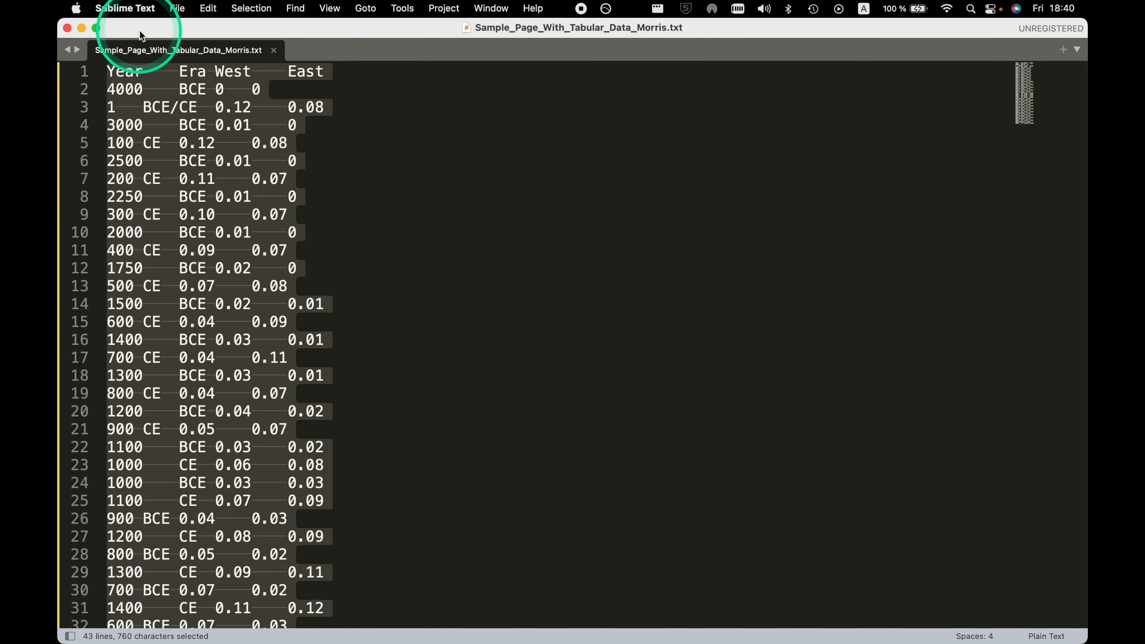
{"action": "left_click", "coordinate": [130, 11]}
{"action": "mouse_move", "coordinate": [177, 8]}
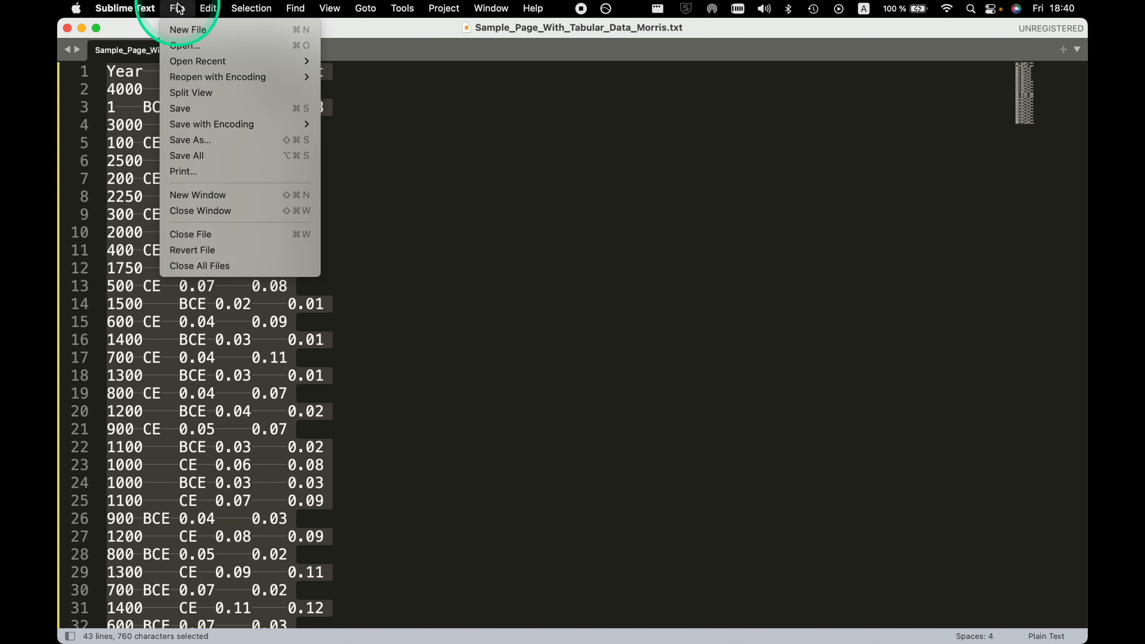
{"action": "left_click", "coordinate": [198, 141]}
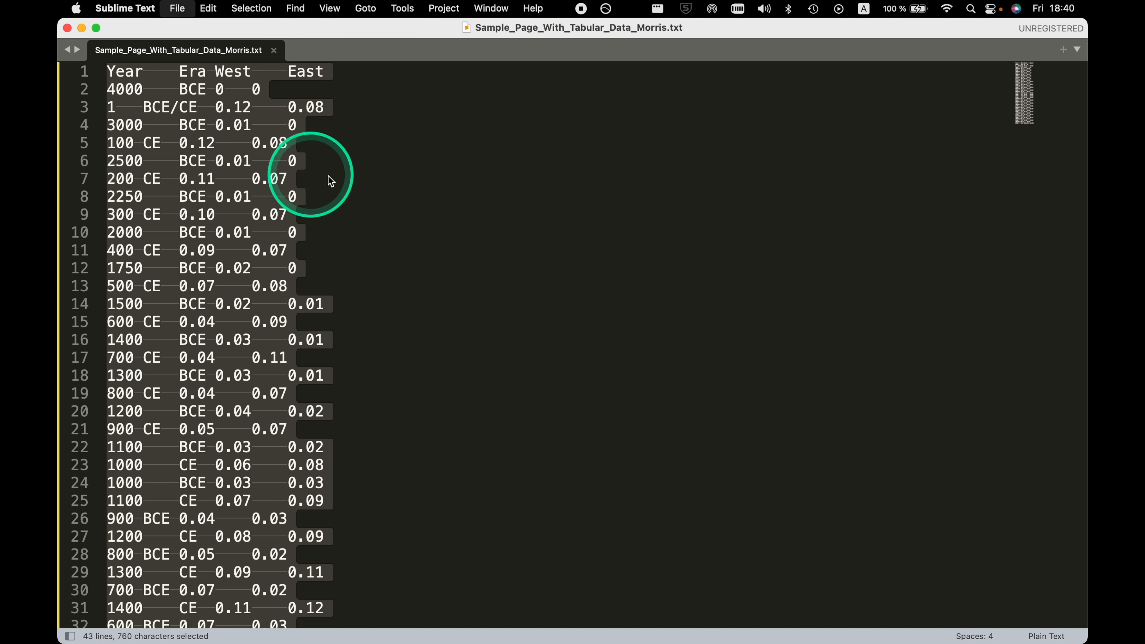
{"action": "key", "text": "Right"}
{"action": "key", "text": "BackSpace"}
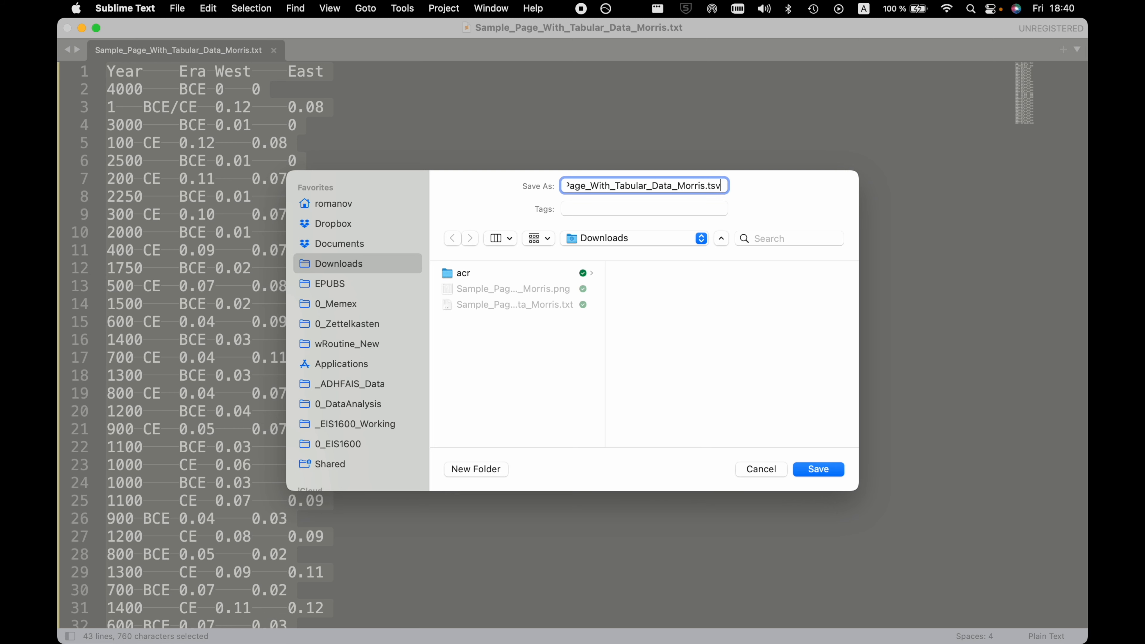
{"action": "left_click", "coordinate": [815, 474]}
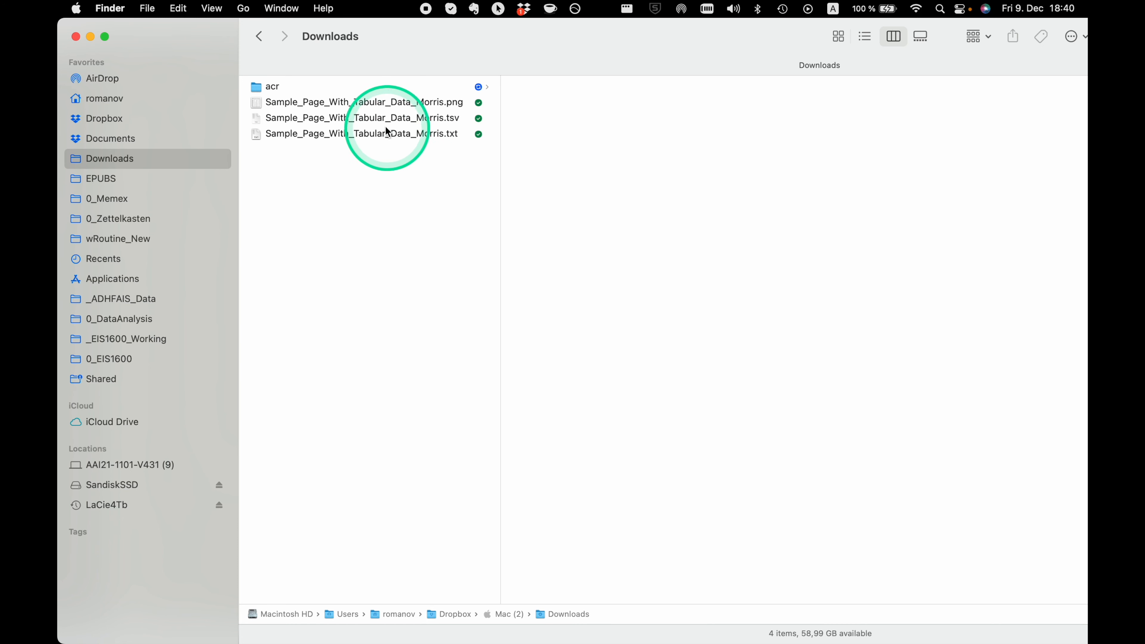
Open Sample_Page_With_Tabular_Data_Morris.tsv from Downloads in Easy CSV Editor, importing it with Period as the decimal separator.
{"action": "left_click", "coordinate": [376, 119]}
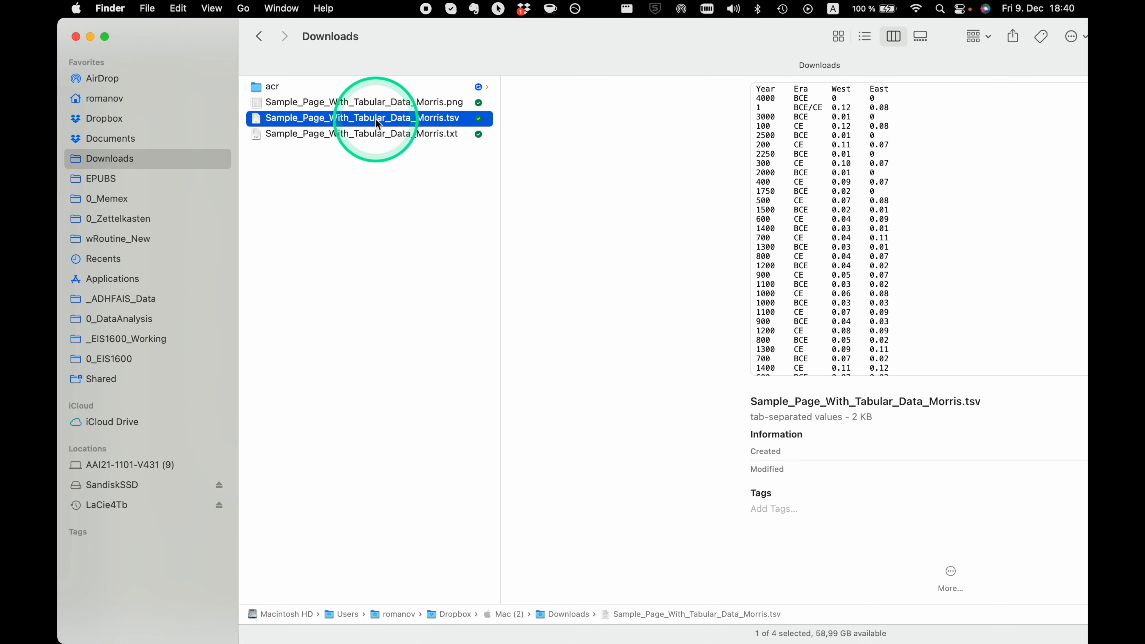
{"action": "double_click", "coordinate": [376, 121]}
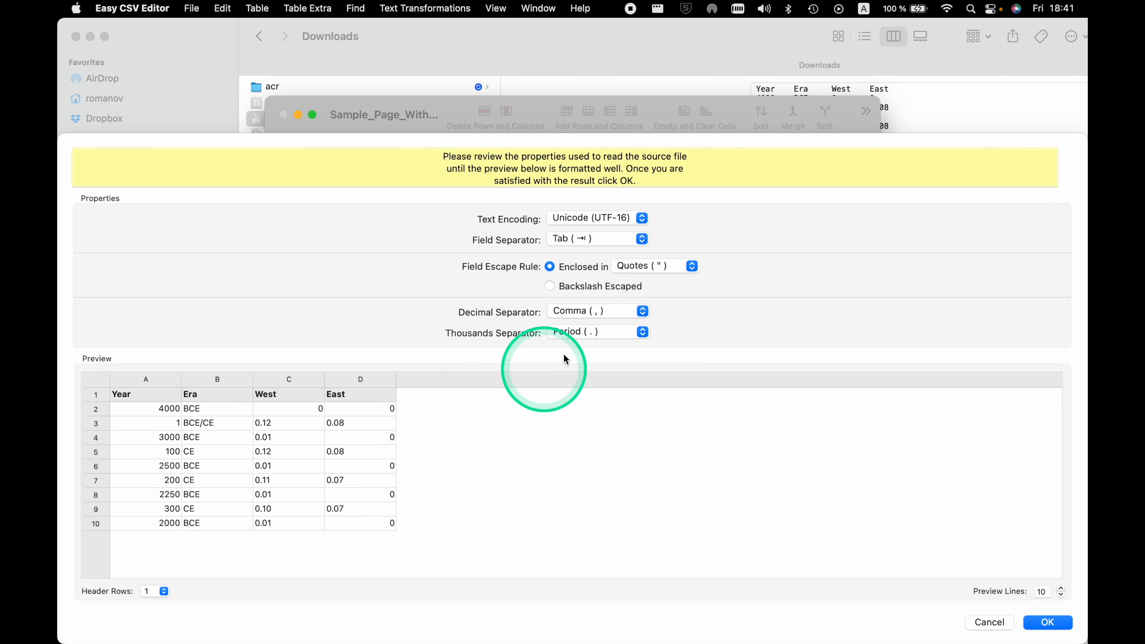
{"action": "left_click", "coordinate": [643, 316]}
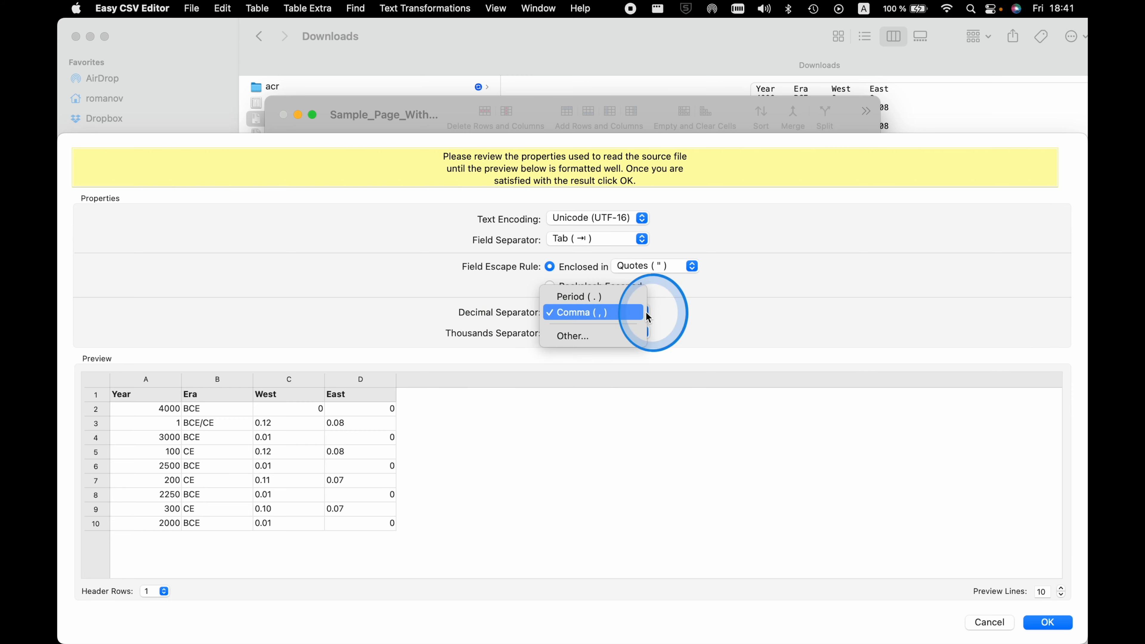
{"action": "left_click", "coordinate": [622, 296]}
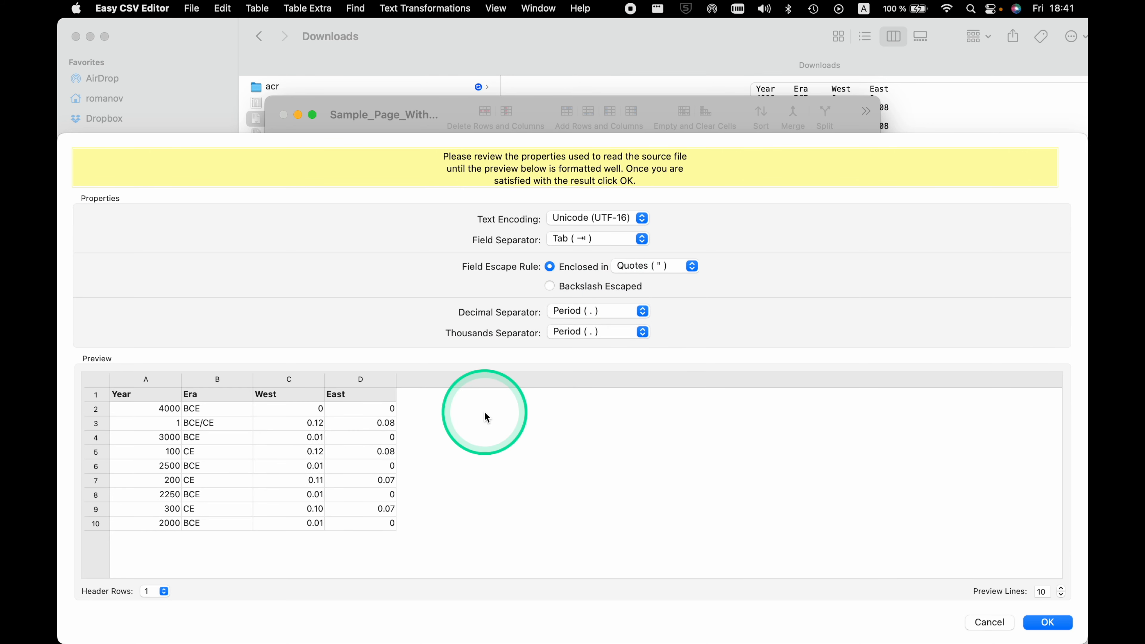
{"action": "left_click", "coordinate": [1039, 623]}
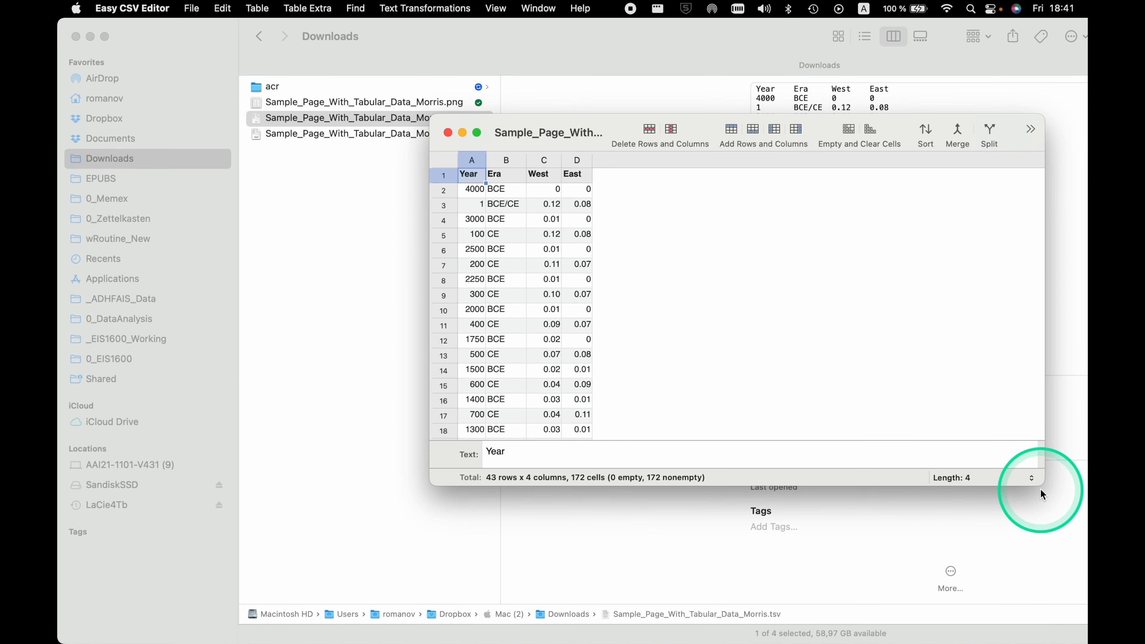
Enlarge the table window and review the imported rows from the first year to the last.
{"action": "left_click_drag", "start_coordinate": [1038, 485], "coordinate": [1036, 632]}
{"action": "scroll", "coordinate": [802, 505], "scroll_direction": "down", "scroll_amount": 10}
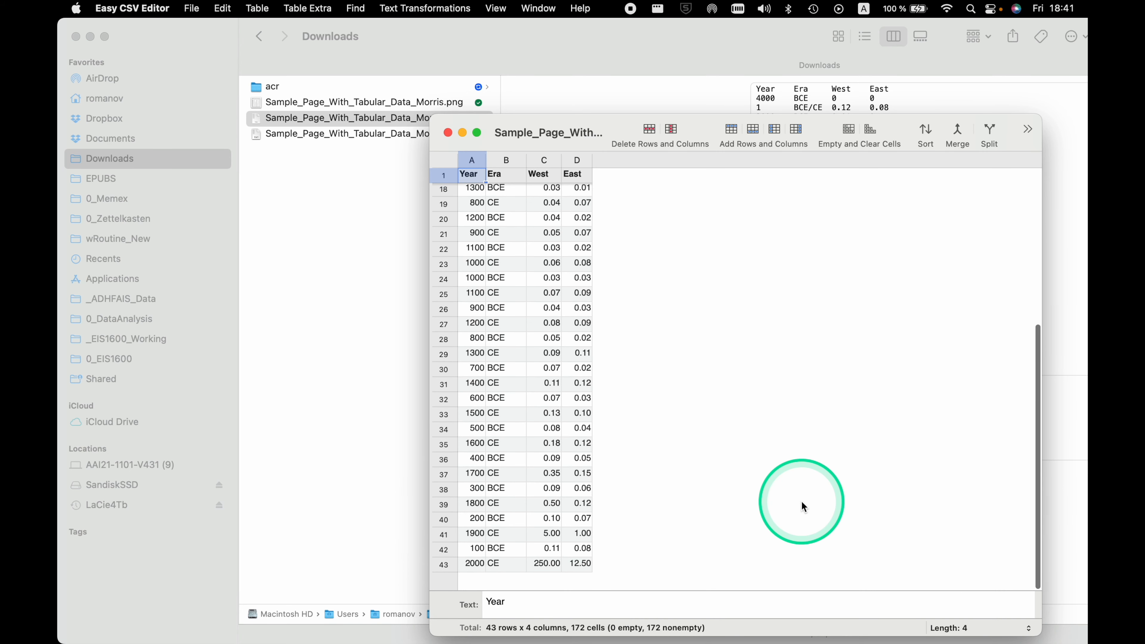
{"action": "scroll", "coordinate": [802, 505], "scroll_direction": "up", "scroll_amount": 8}
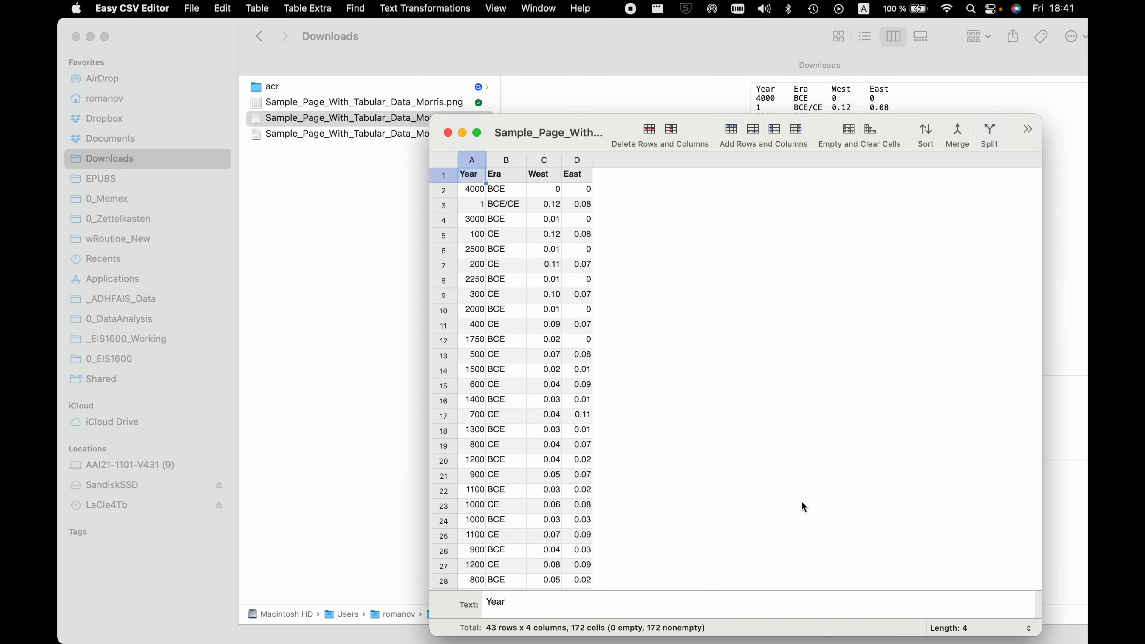